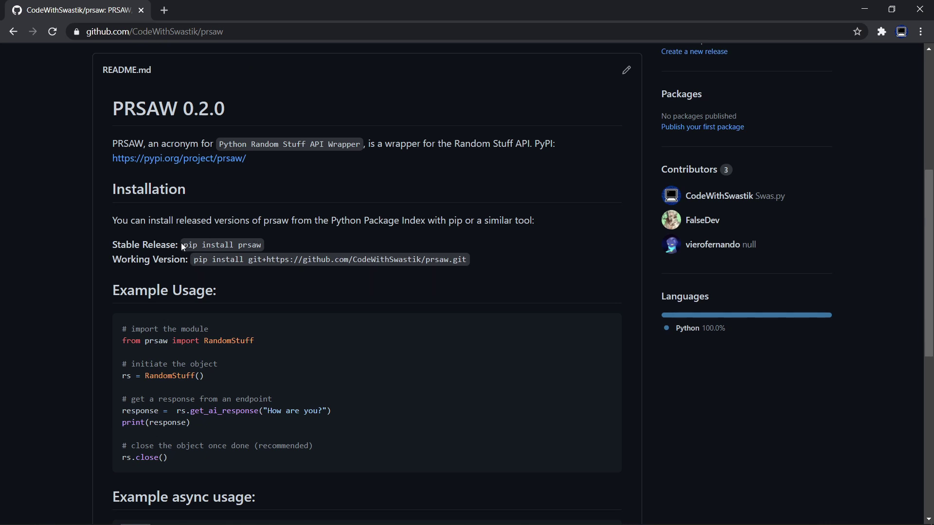
- Run the README's 'pip install prsaw' command in Command Prompt; all requirements are already satisfied
drag(184, 244, 269, 249)
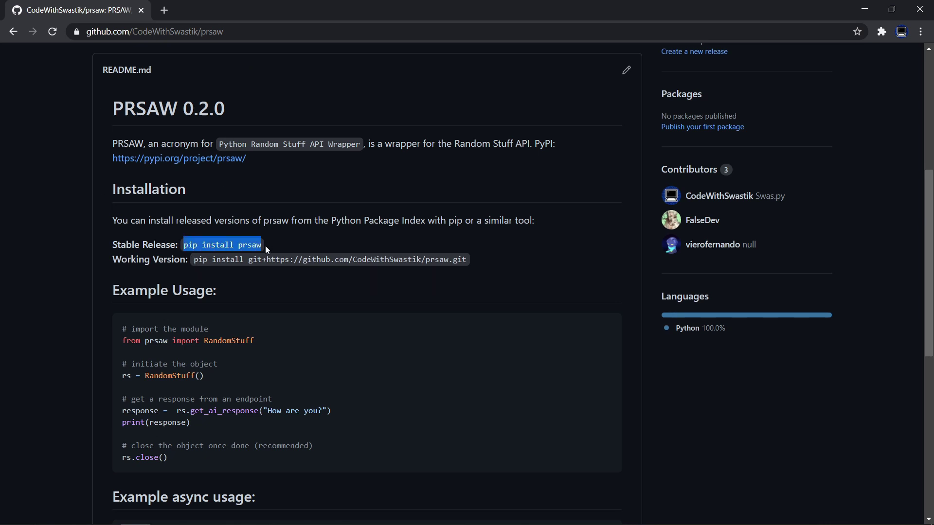
click(137, 513)
text(pip install prsaw)
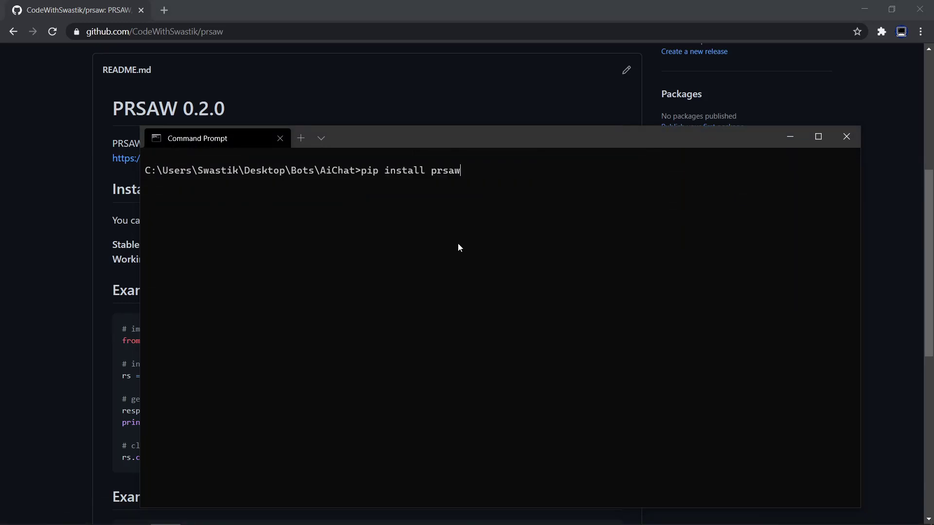
key(Return)
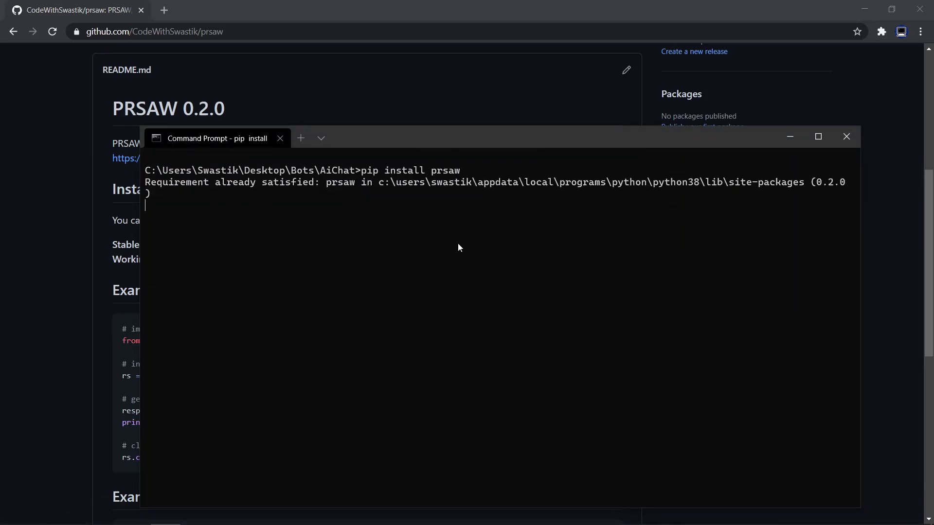
drag(768, 132, 774, 85)
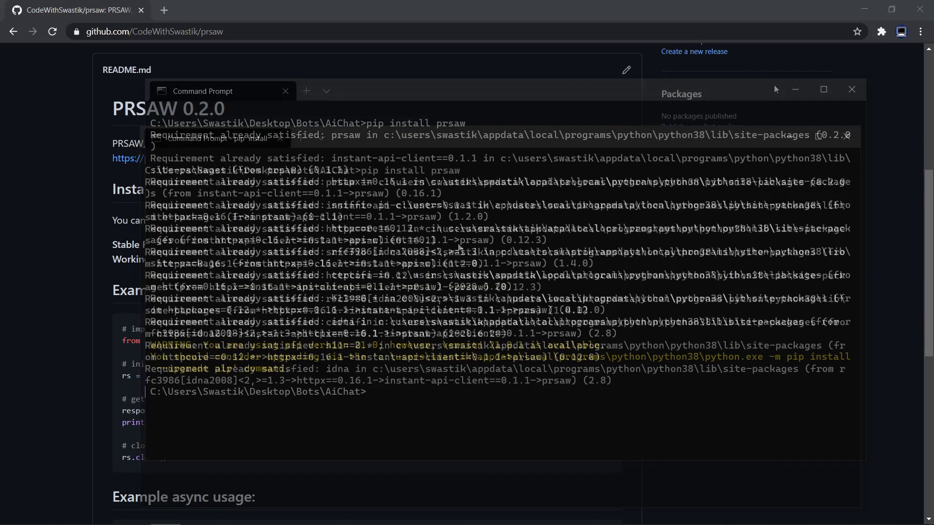
- Hide Command Prompt and select the README's Example Usage code block
click(785, 88)
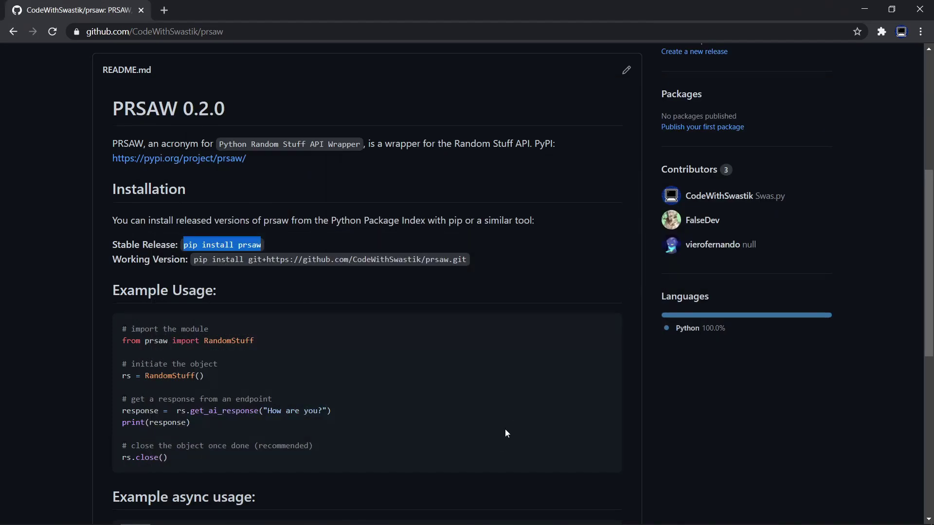
click(269, 383)
scroll(269, 383, down, 1)
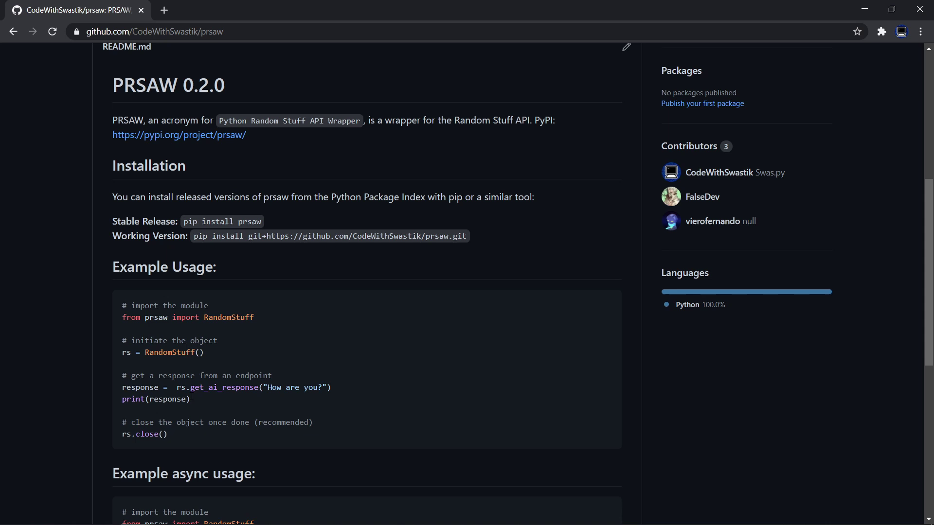
drag(189, 436, 110, 312)
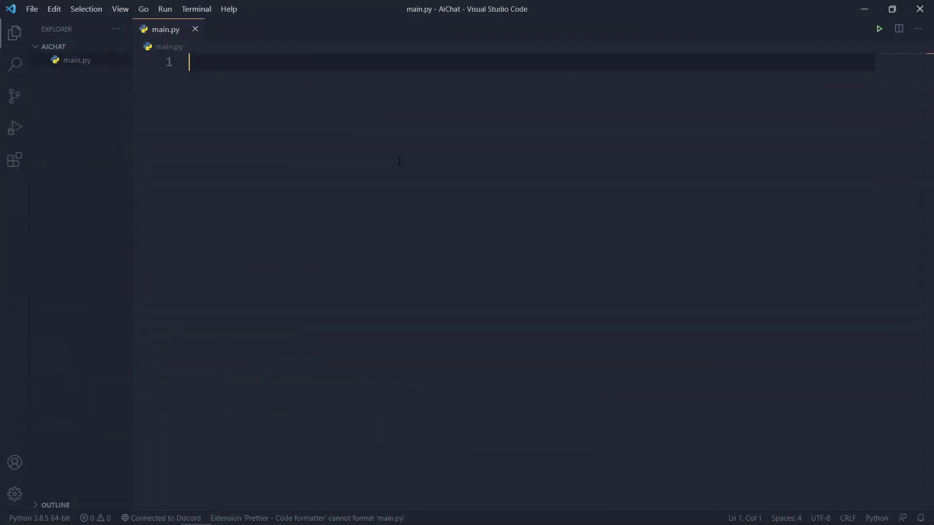
- Save main.py with the pasted prsaw example and review its import and rs lines
key(ctrl+s)
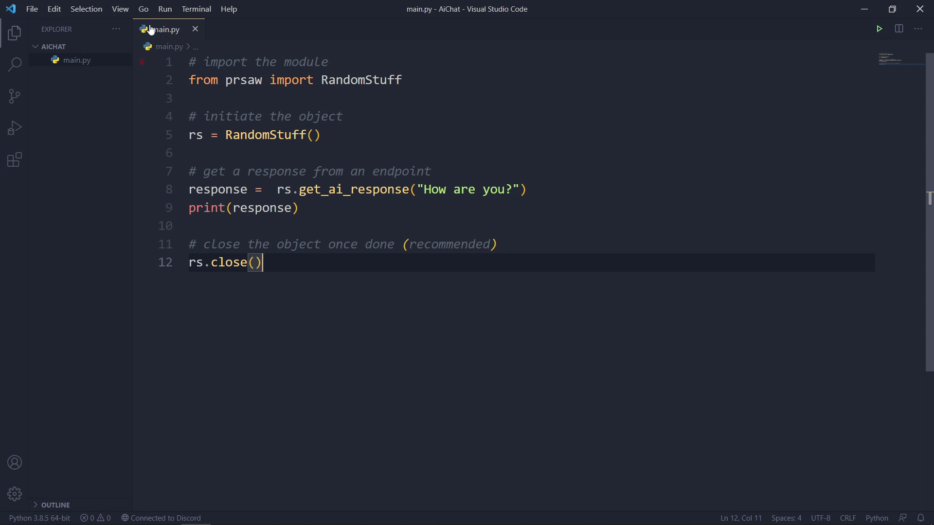
click(321, 135)
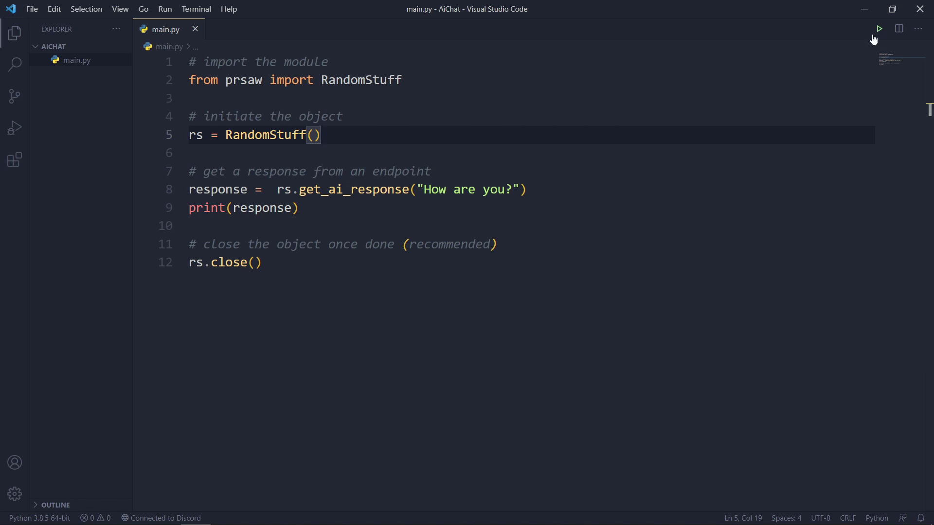
click(193, 80)
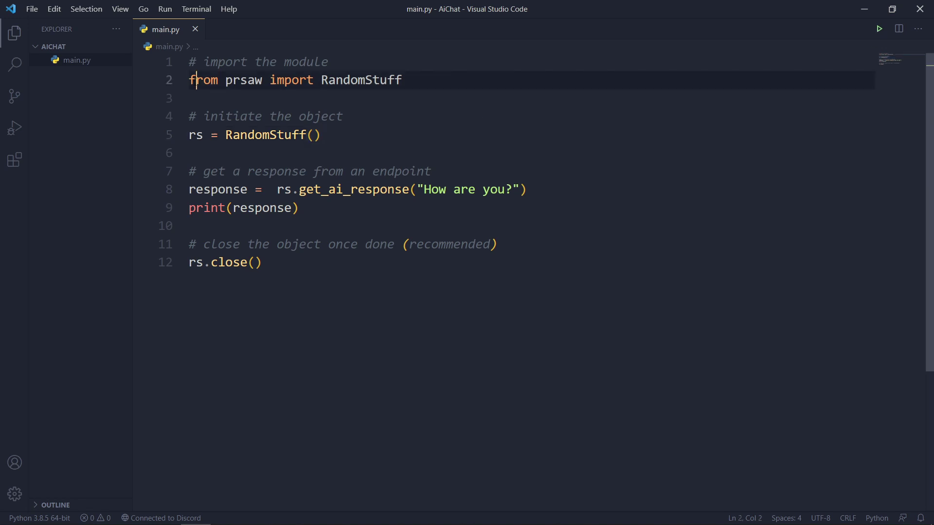
click(195, 136)
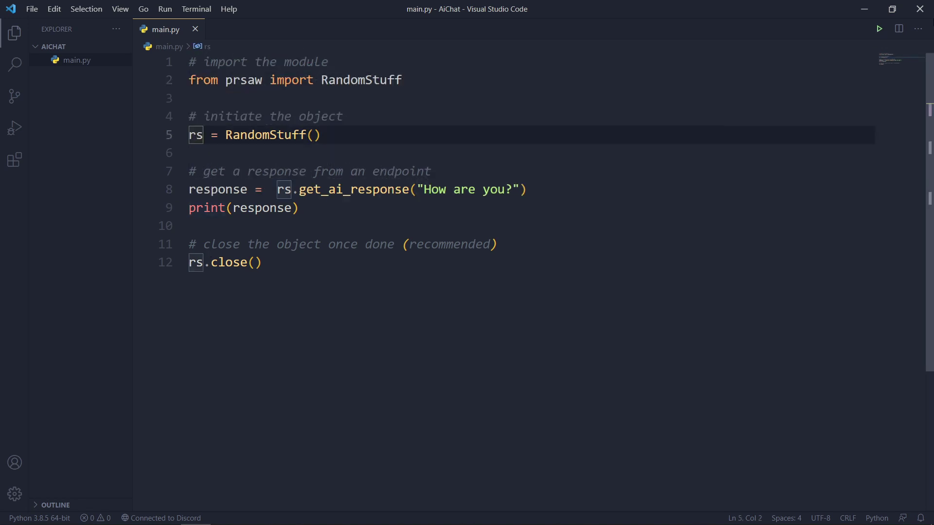
- Run main.py, change the question to "Hi what's your name?" and run it again
click(879, 29)
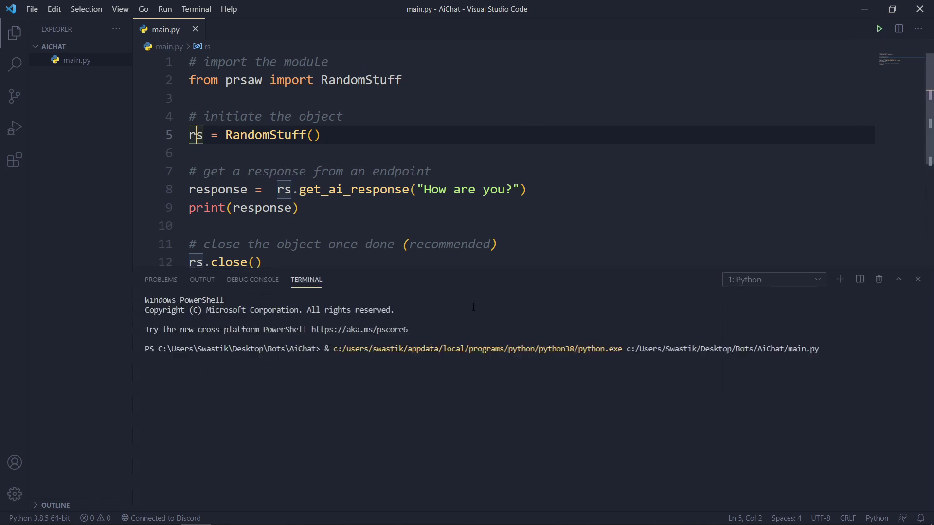
drag(478, 268, 478, 271)
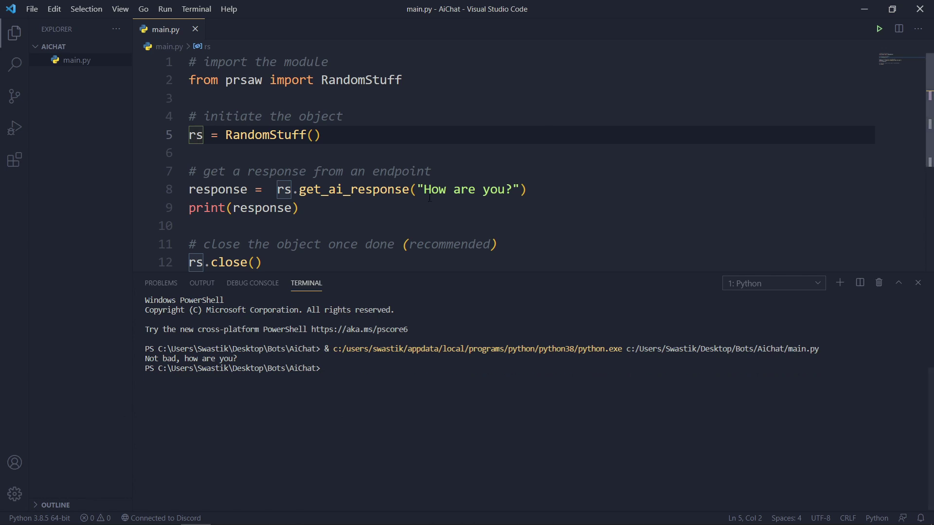
click(505, 191)
key(BackSpace)
key(BackSpace)
key(BackSpace)
key(BackSpace)
key(BackSpace)
key(BackSpace)
key(BackSpace)
key(BackSpace)
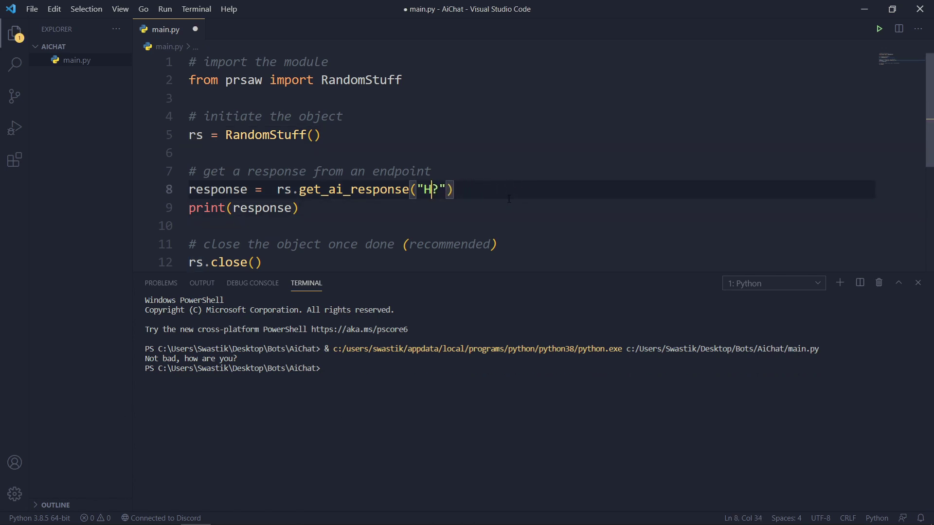
text(i )
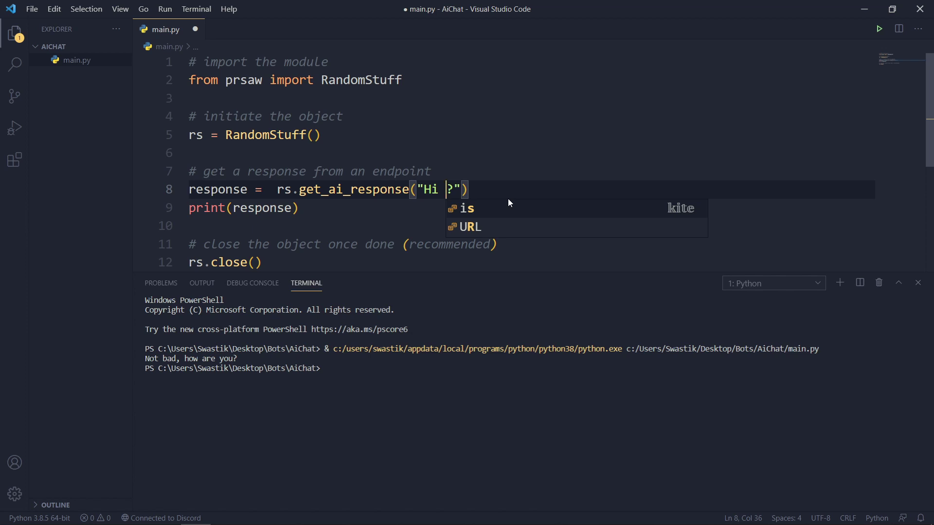
text(what's you)
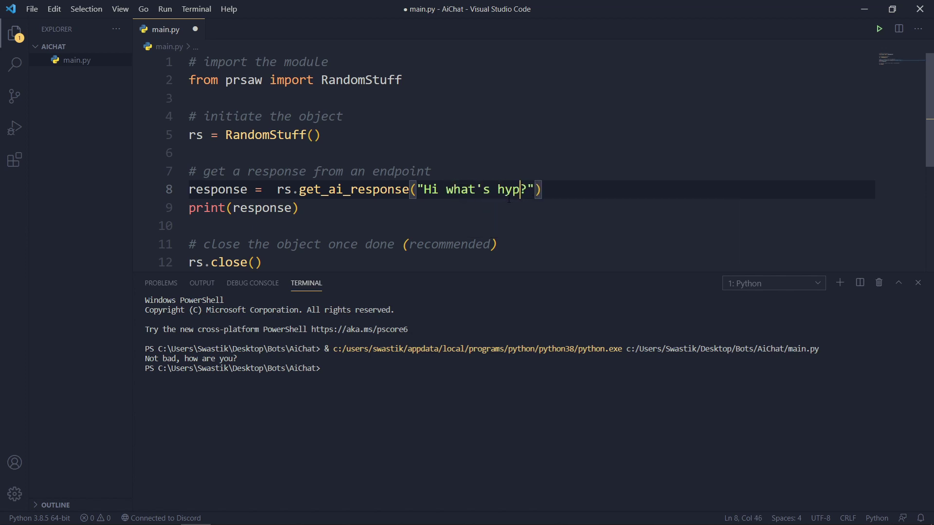
key(BackSpace)
key(BackSpace)
text(our name)
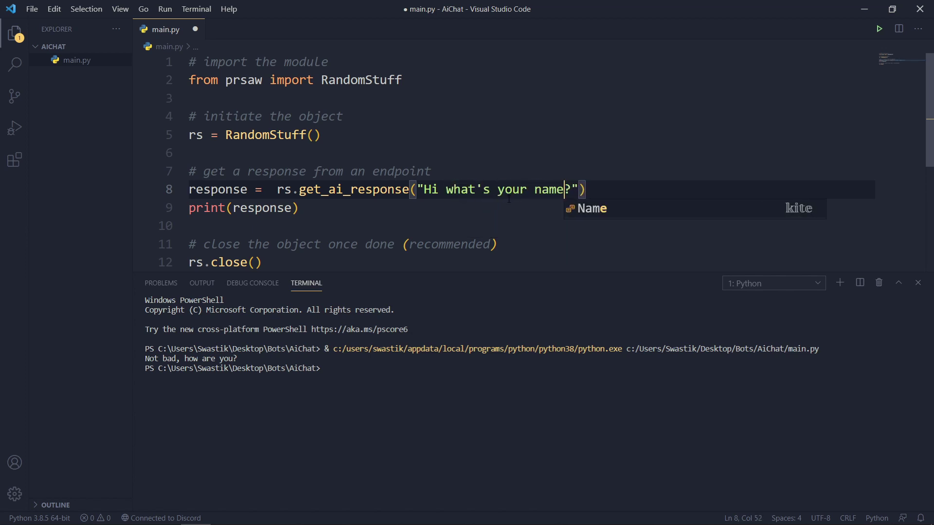
key(End)
click(879, 29)
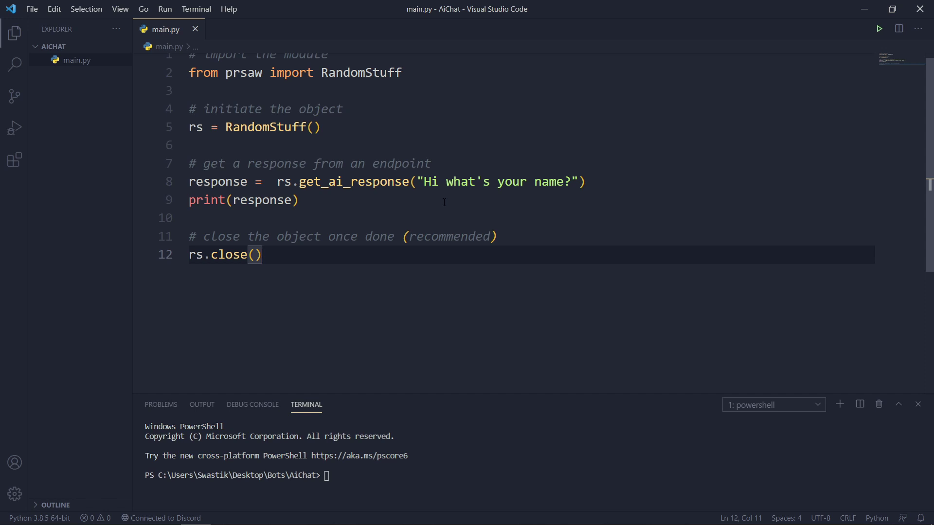
- Add a user-input line below the line 7 comment and save main.py
click(441, 163)
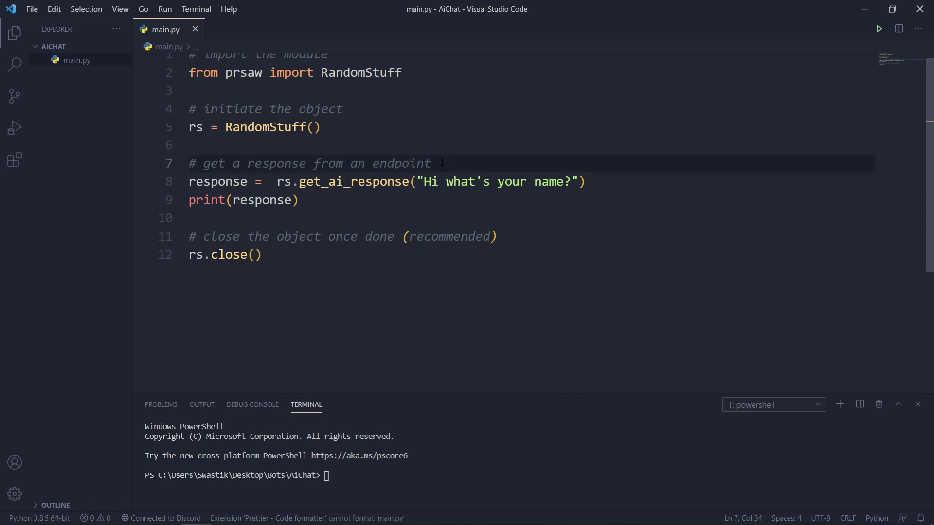
key(Return)
text(u)
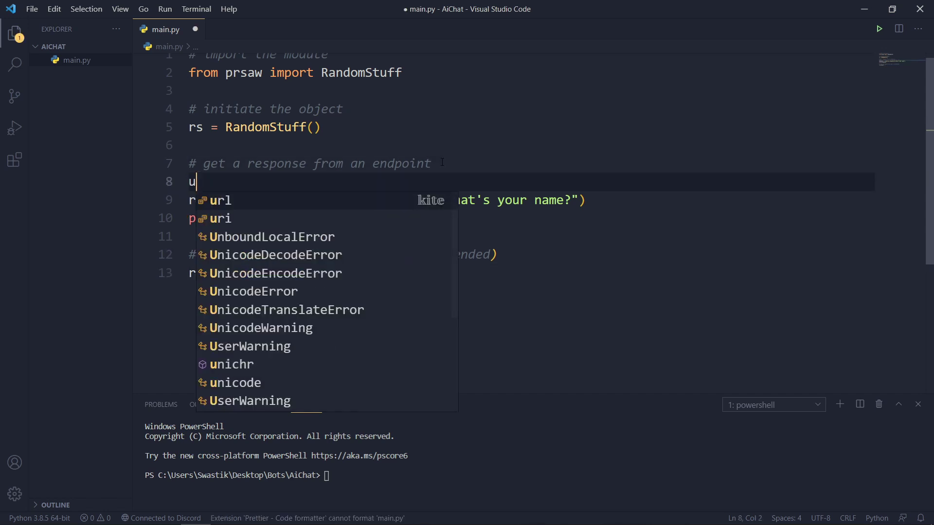
text(ser_input)
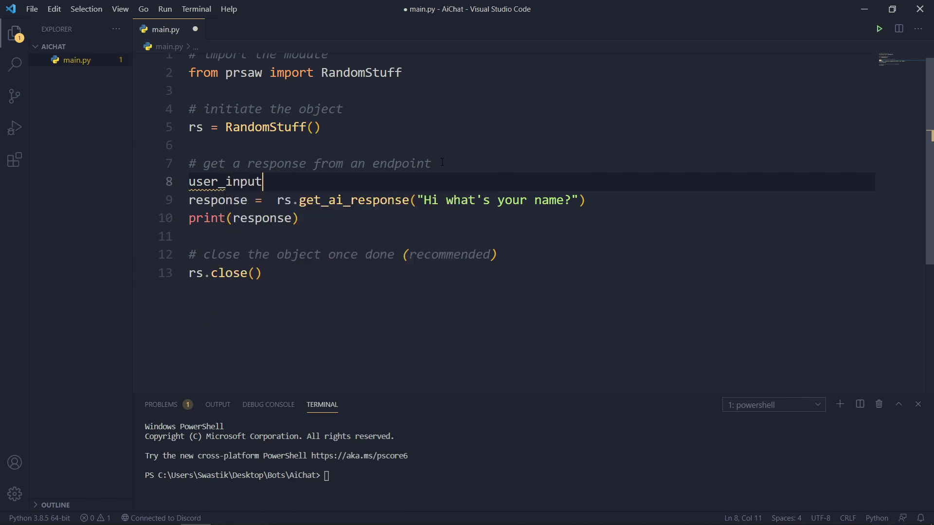
text( = input()
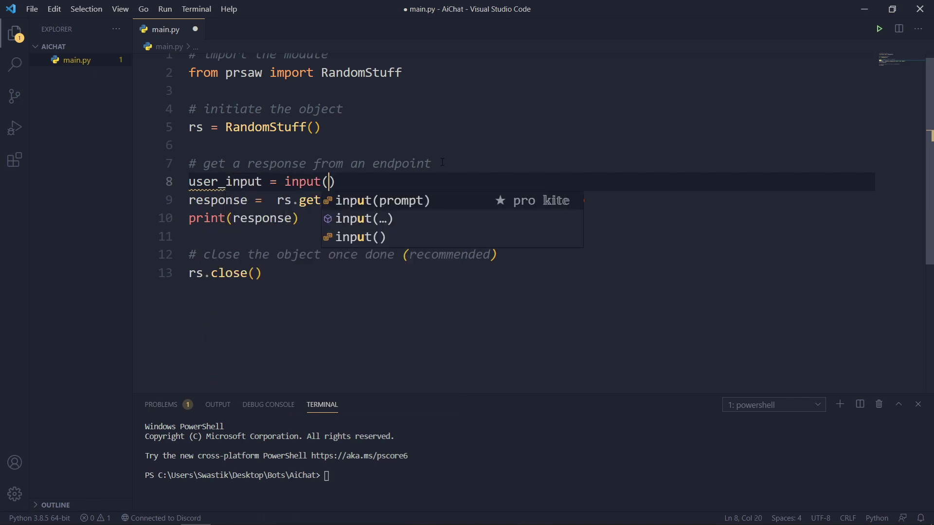
text(">)
key(ctrl+s)
click(469, 200)
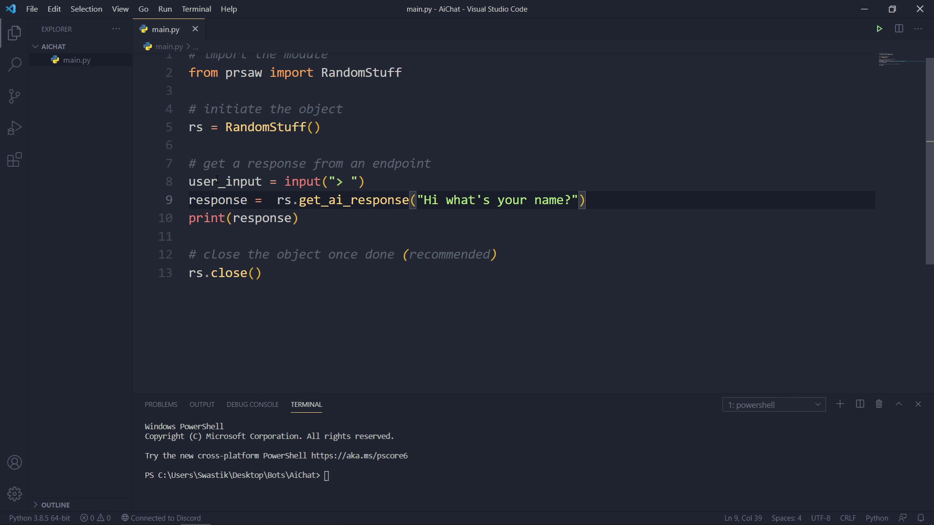
- Replace the hard-coded question in rs.get_ai_response with user_input and save
click(581, 199)
key(BackSpace)
key(BackSpace)
key(BackSpace)
key(BackSpace)
key(BackSpace)
key(BackSpace)
key(BackSpace)
key(BackSpace)
key(BackSpace)
key(BackSpace)
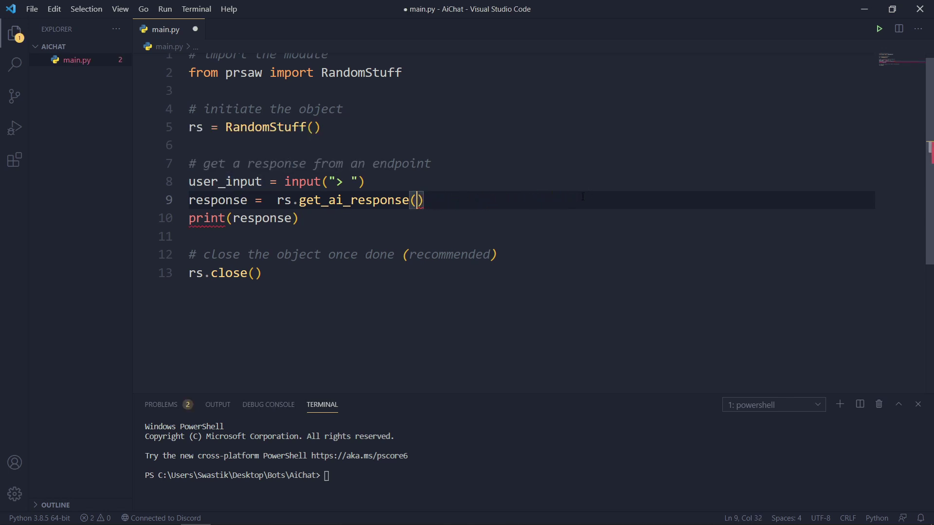
text(user_in)
key(Tab)
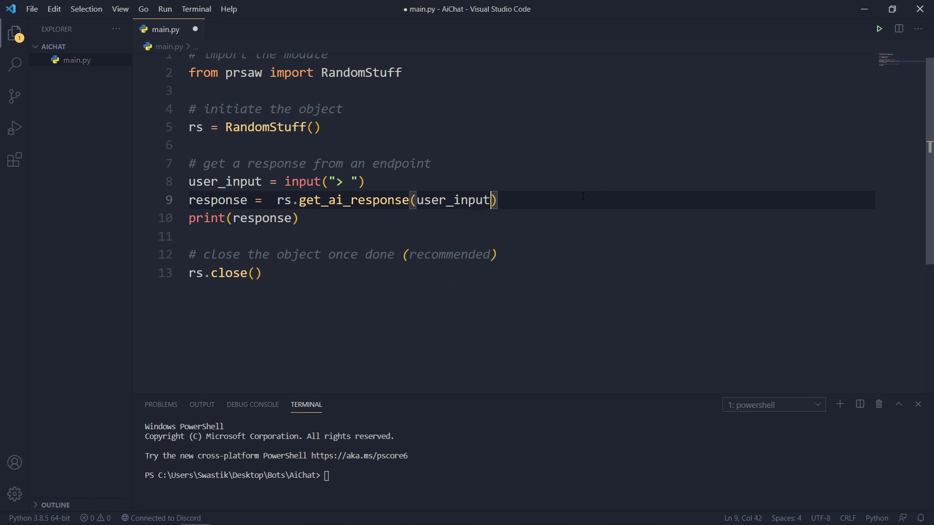
key(Down)
key(ctrl+s)
- Add a while True: loop header above the input line
key(Up)
key(Up)
key(Up)
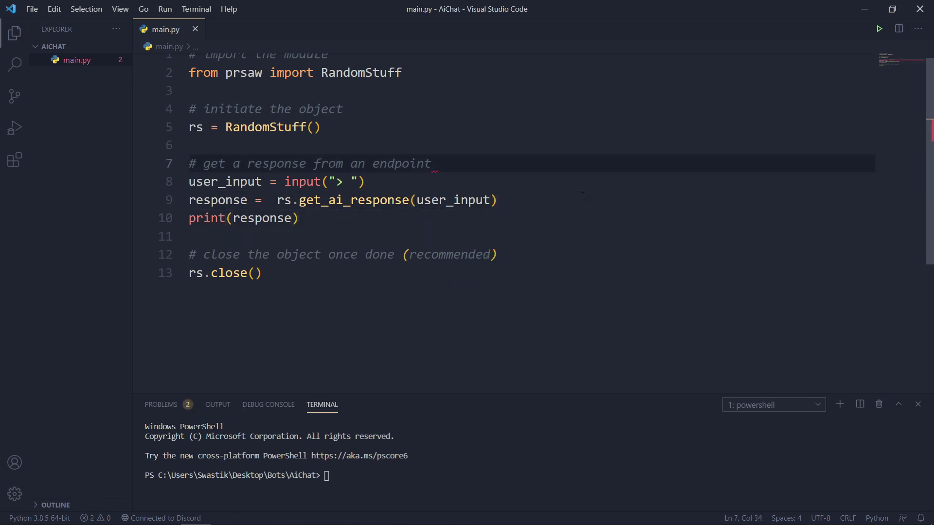
key(Return)
text(while )
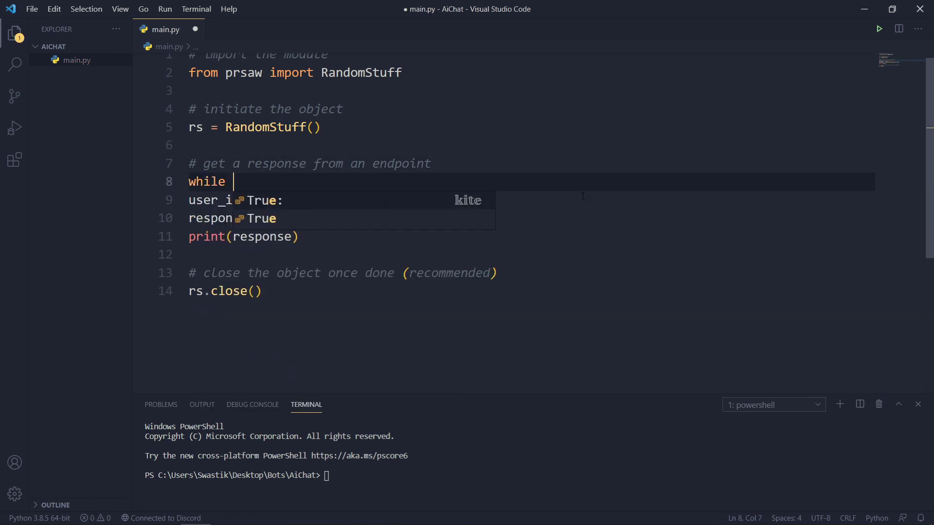
text(True:)
key(Down)
key(Down)
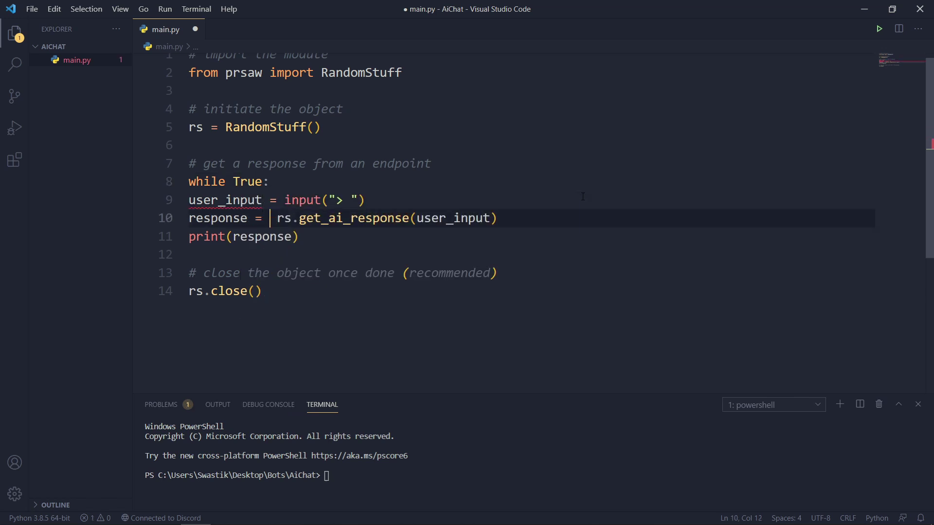
key(Down)
key(Down)
- Indent the input, response and print lines into the loop and run main.py
key(Up)
key(Down)
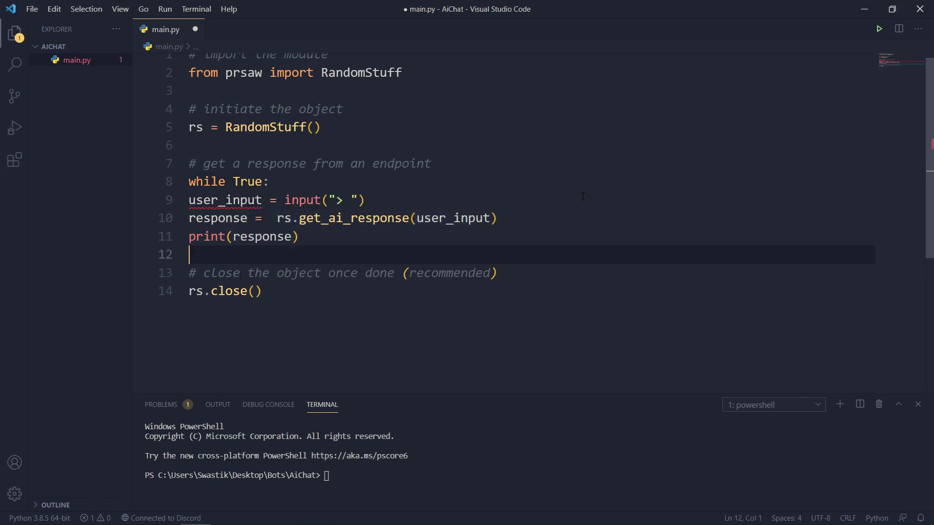
key(shift+Up)
key(shift+Up)
key(shift+Up)
key(shift+Left)
key(shift+Left)
key(shift+Left)
key(shift+Left)
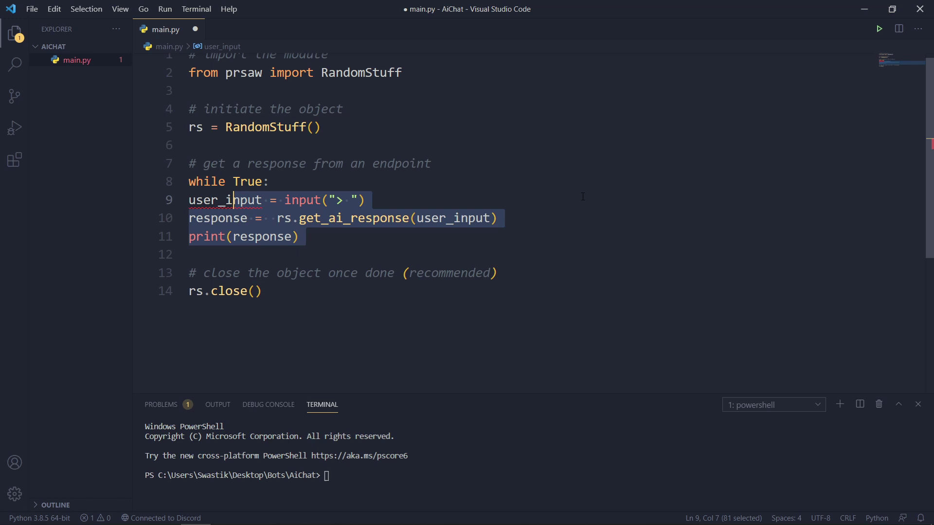
key(shift+Left)
key(shift+Left)
key(shift+Left)
key(shift+Left)
key(shift+Left)
key(Tab)
key(Down)
key(Down)
key(Down)
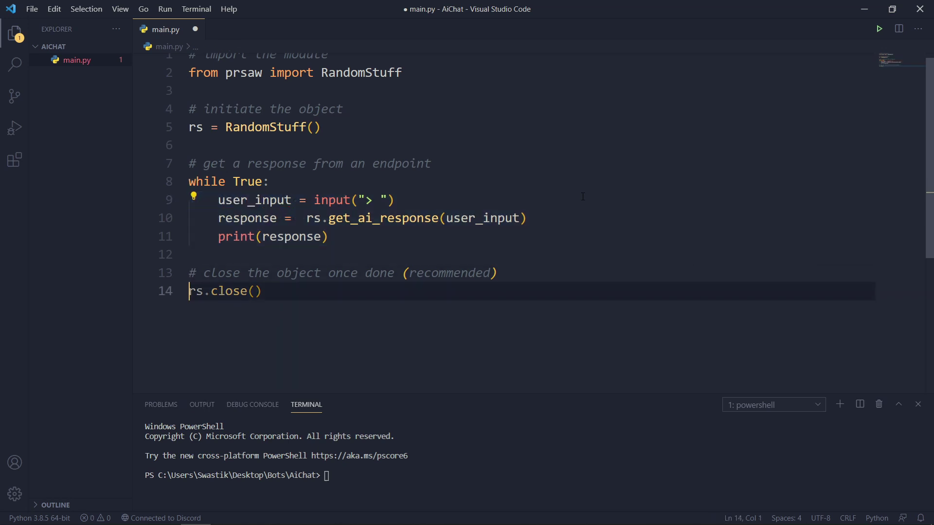
key(Up)
click(879, 29)
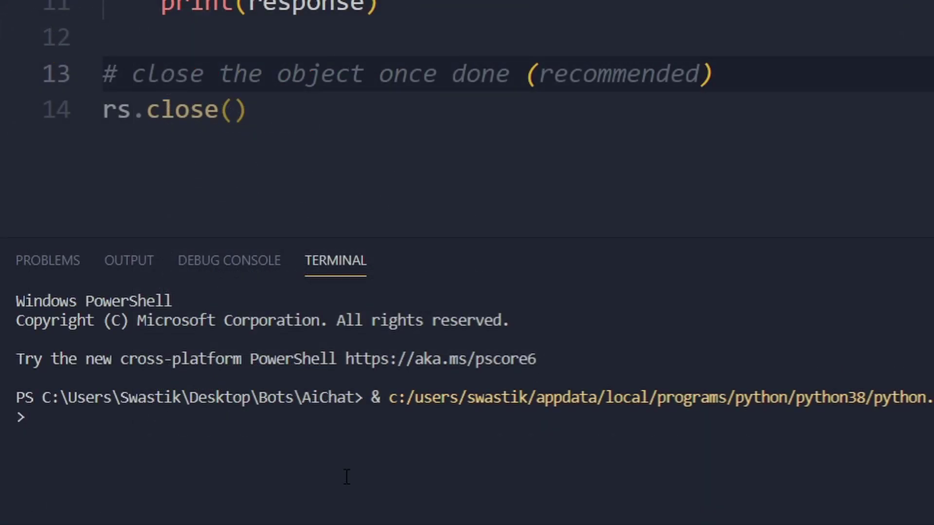
text(how ar e)
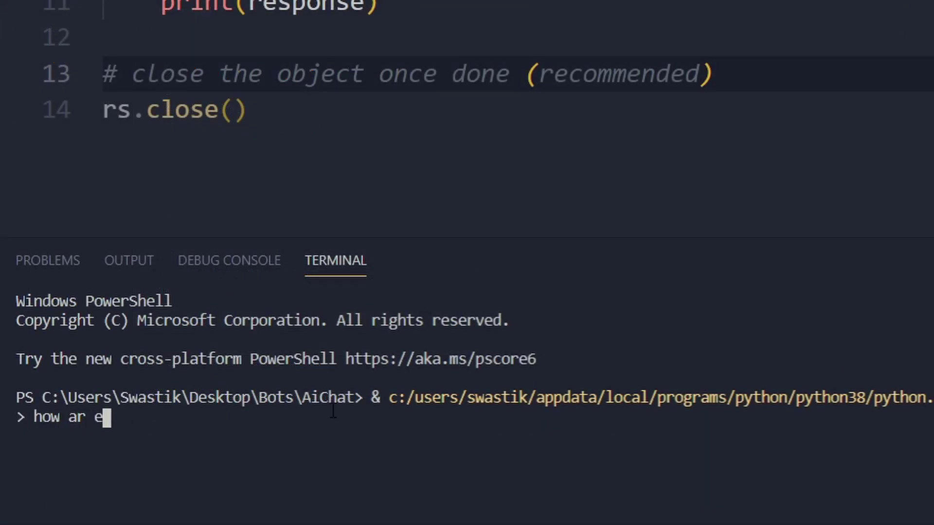
- Send 'how are you' and 'I'm doing great!' to the chatbot, then close the terminal
key(BackSpace)
key(BackSpace)
text(e you)
key(Return)
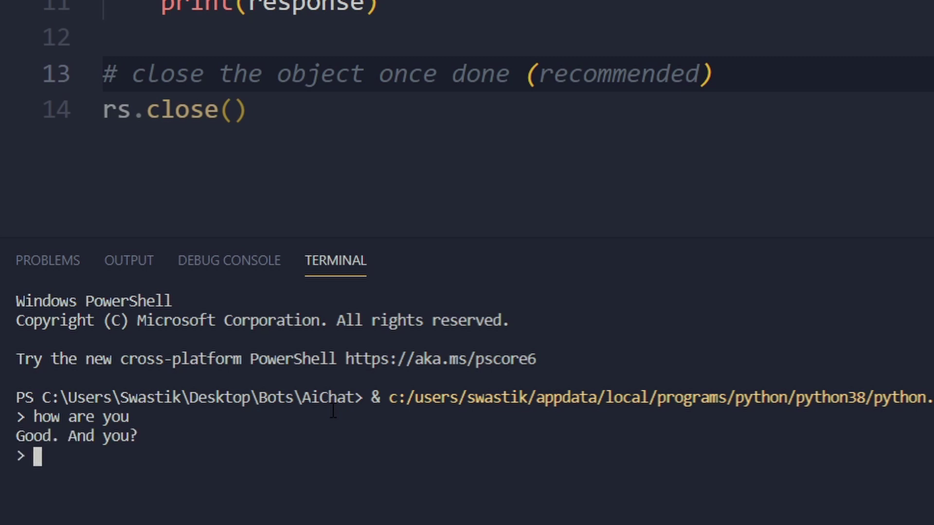
text(I')
text(m doing )
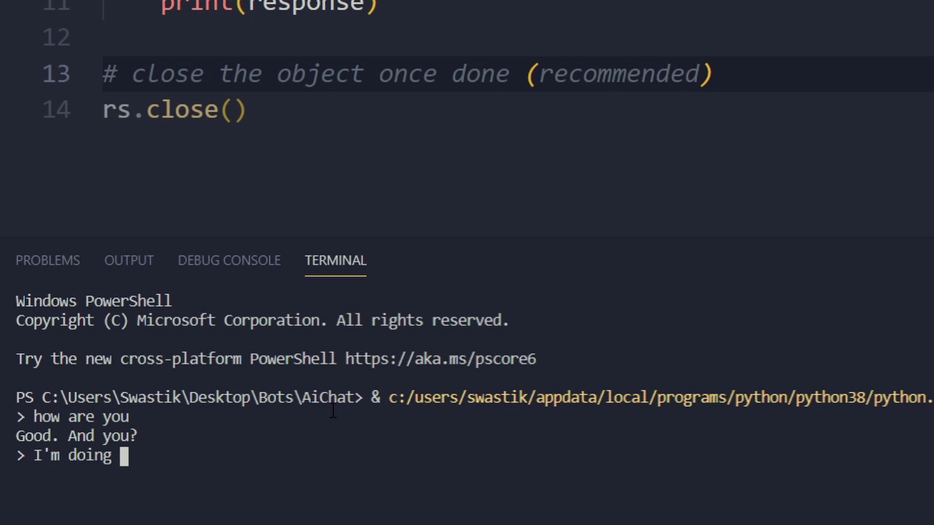
text(great!)
key(Return)
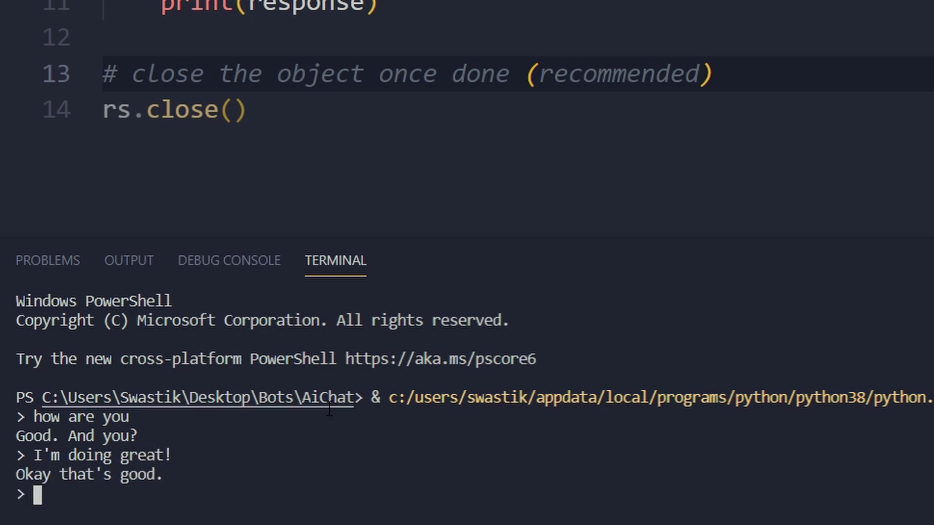
click(612, 181)
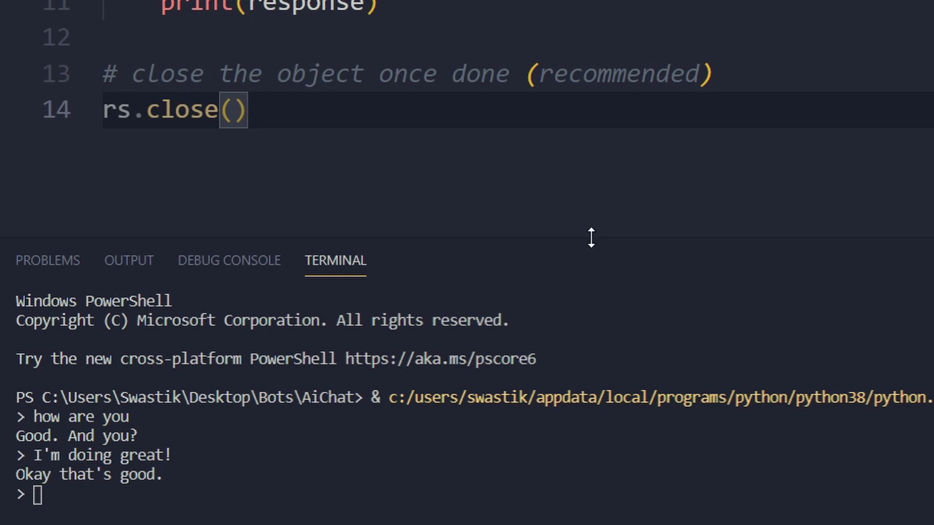
drag(590, 235, 590, 198)
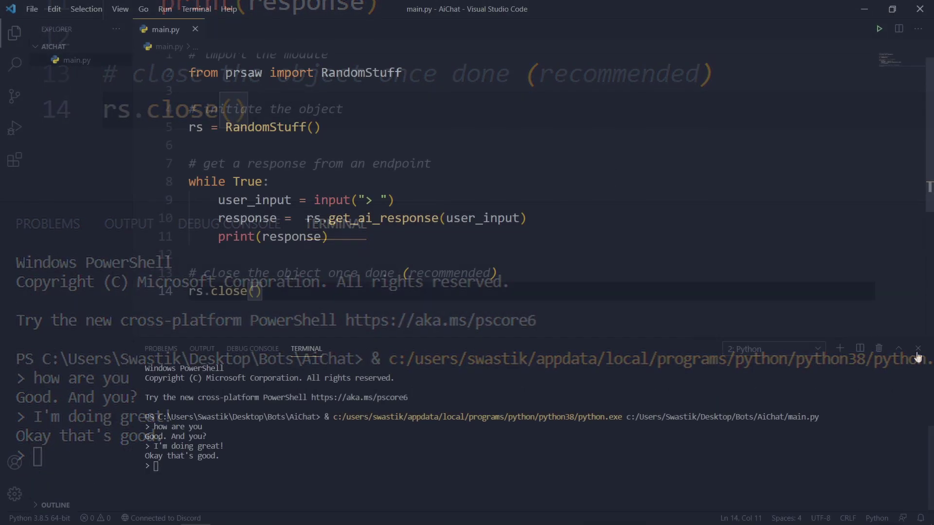
click(916, 353)
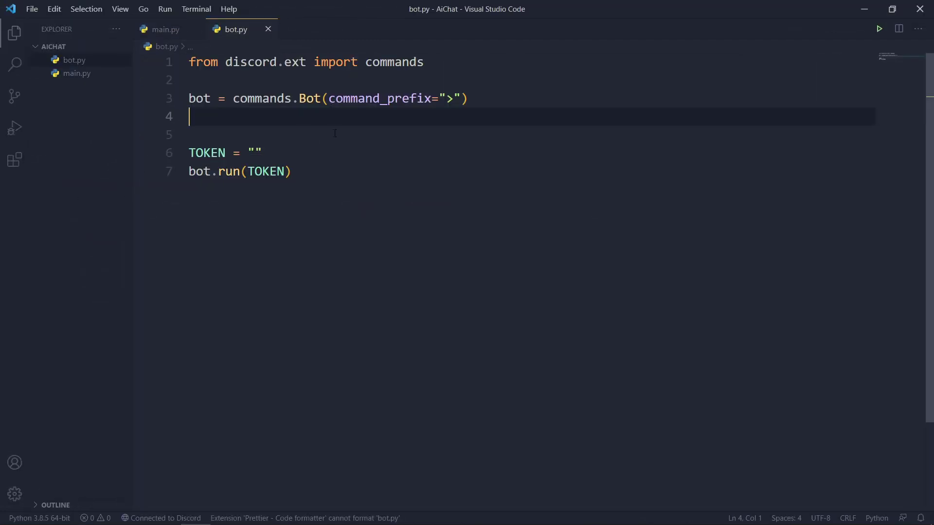
- Add 'from prsaw import RandomStuff' on line 2 and start the rs line under the bot
key(Up)
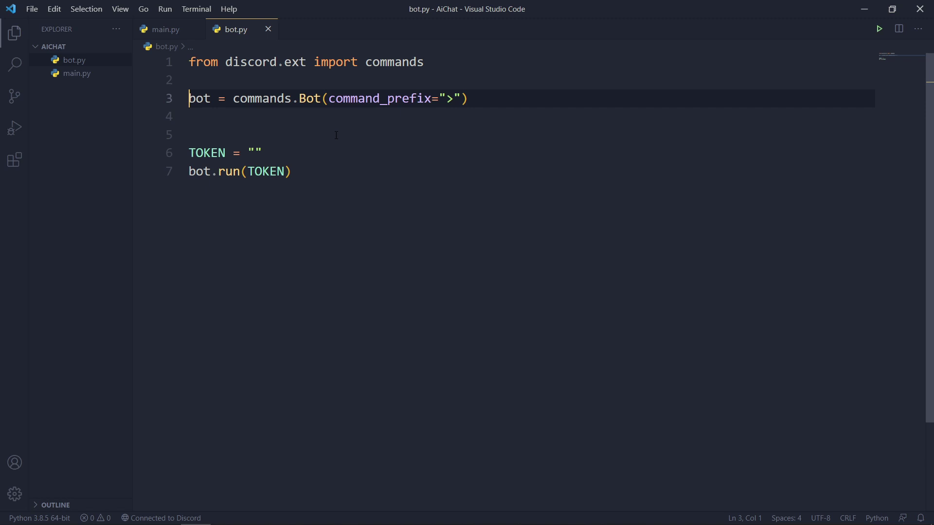
key(Up)
text(from pra)
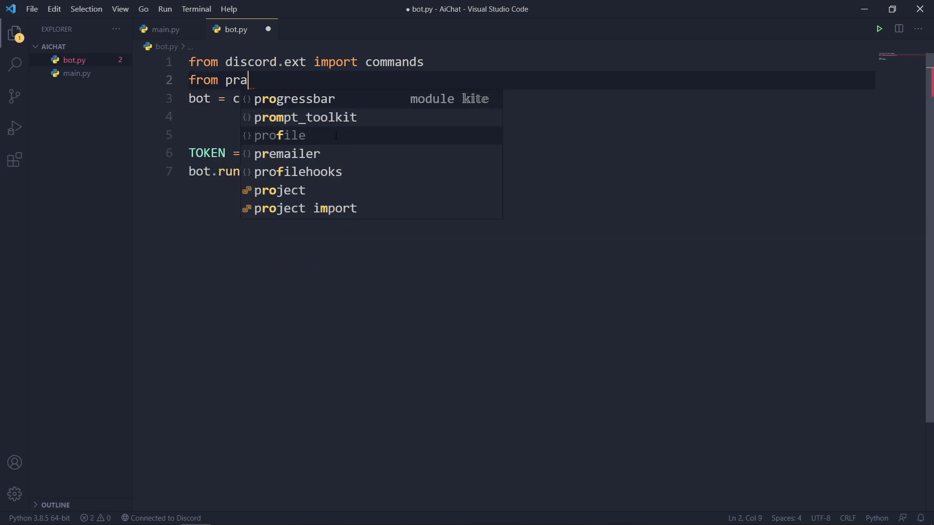
key(BackSpace)
text(saw impr)
key(BackSpace)
text(o)
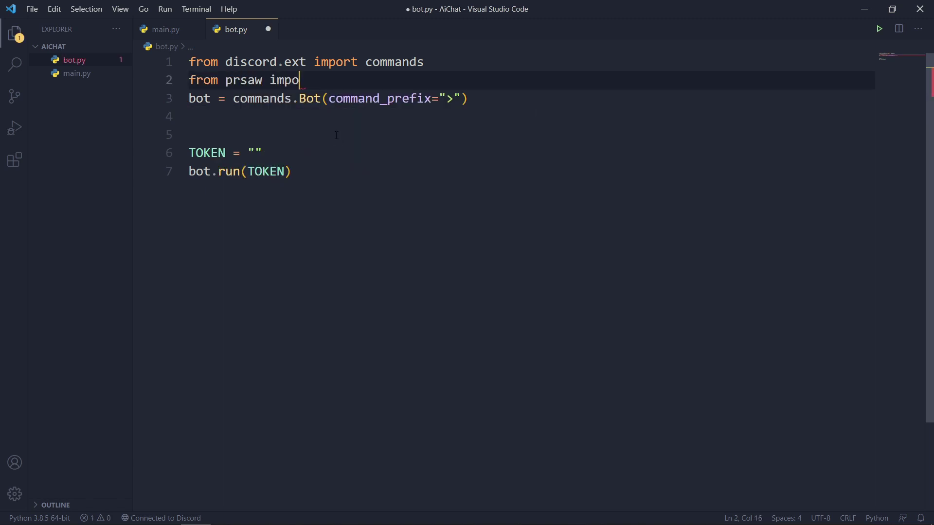
text(rt Rando)
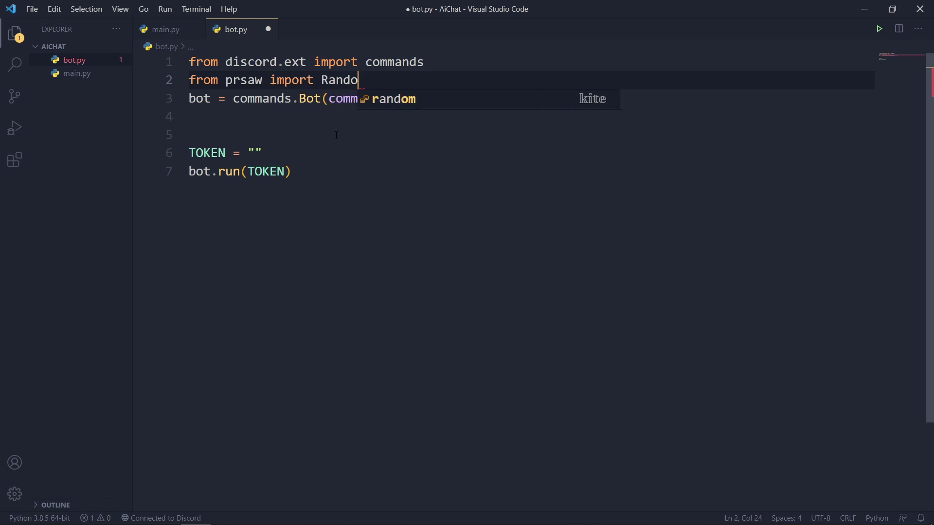
text(mStuff)
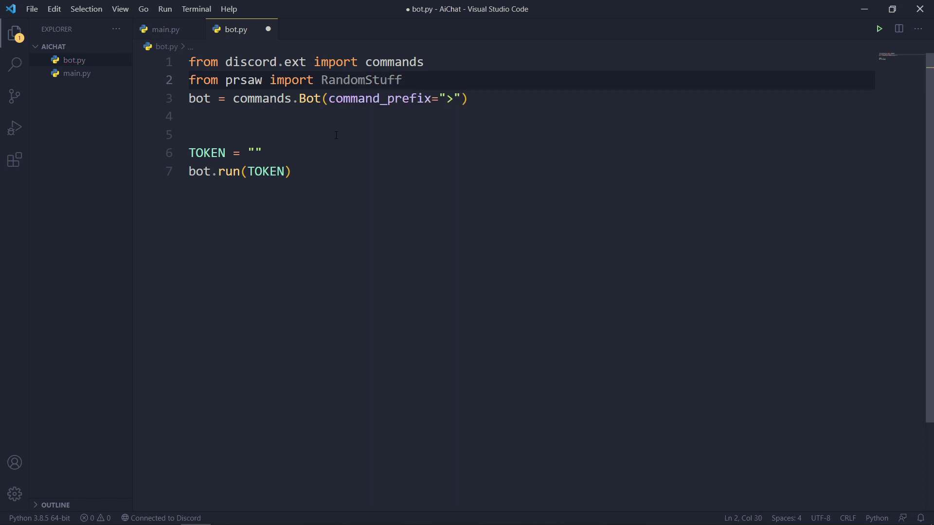
key(Return)
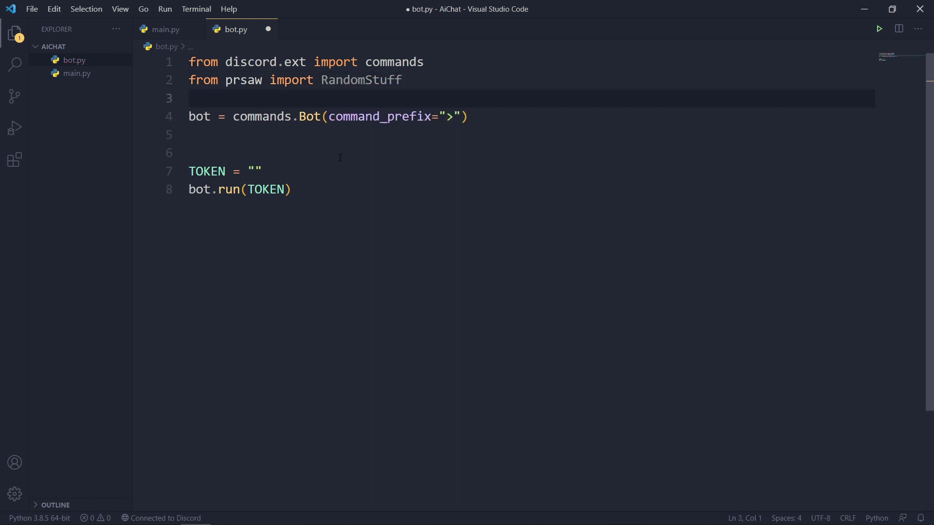
click(291, 138)
text(rs = R)
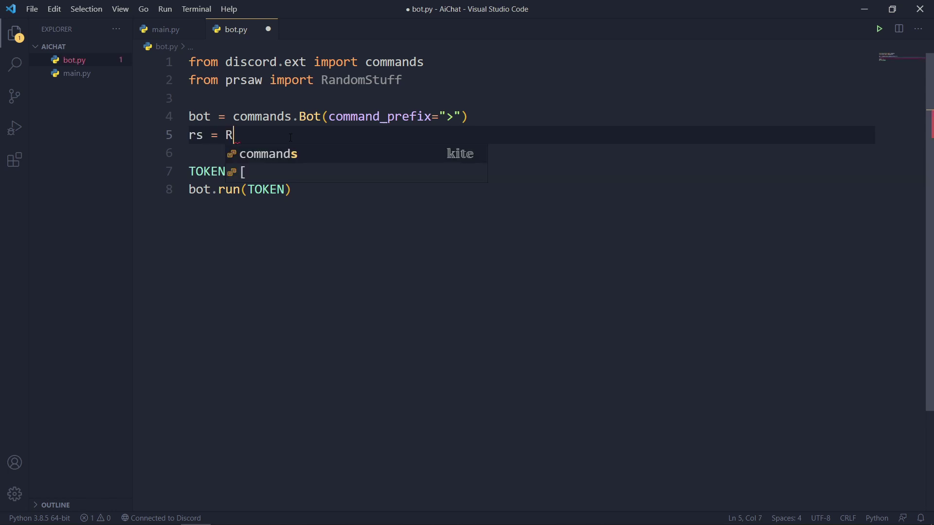
text(andomStuff(a)
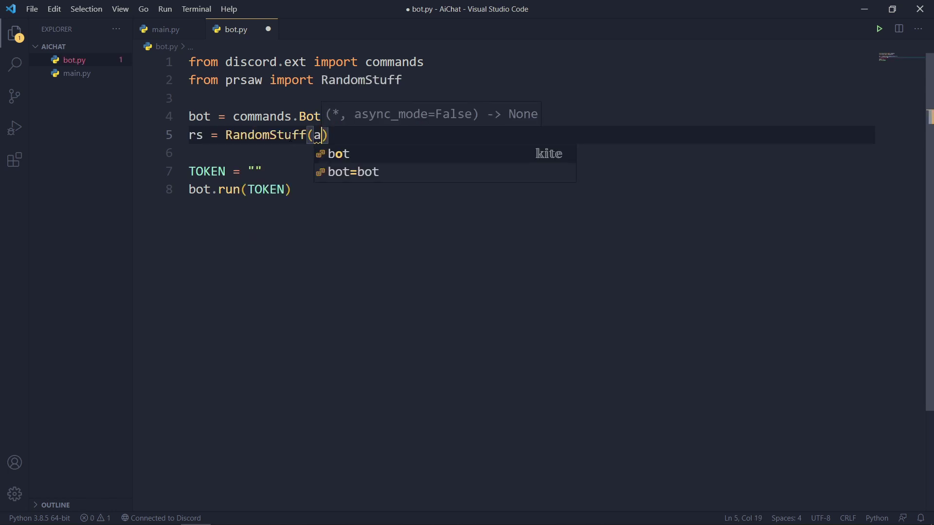
text(sync_)
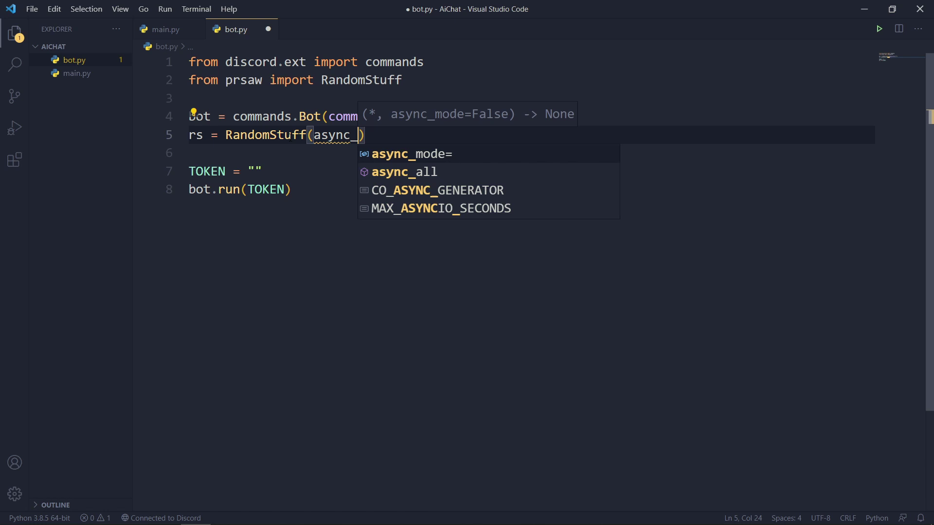
text(mode = )
text(True)
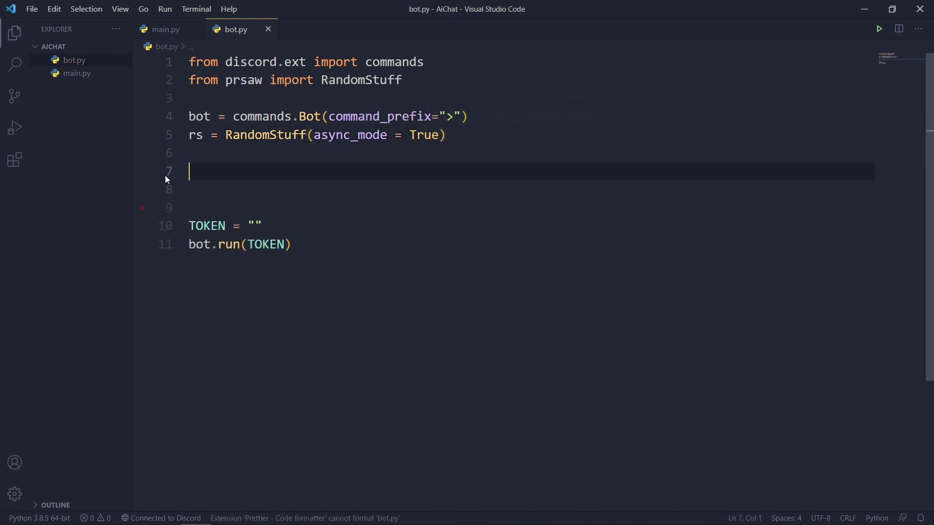
text(@bot.e)
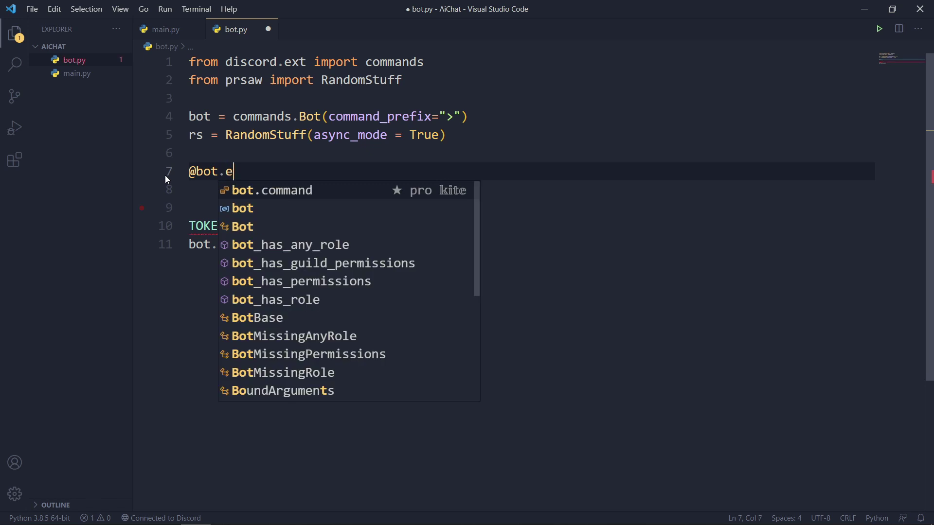
text(vent (command_prefix)
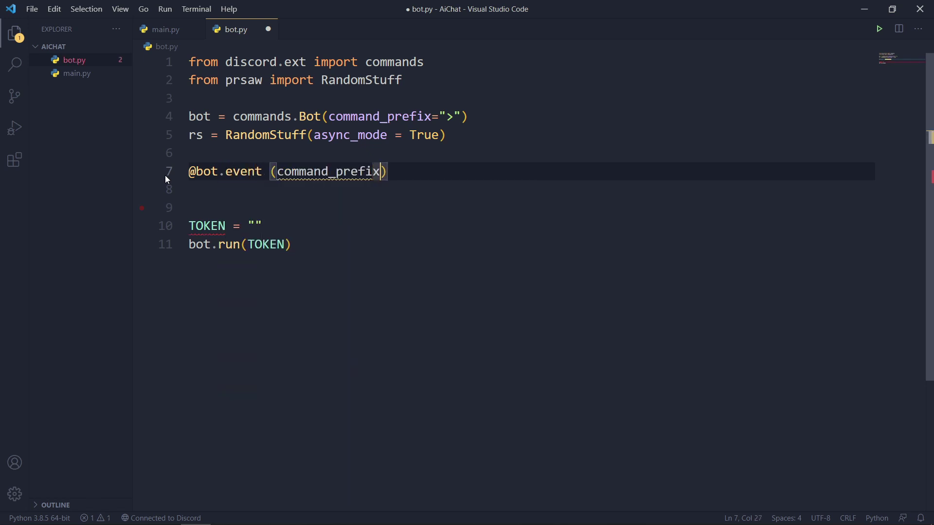
key(ctrl+z)
key(Return)
text(asy)
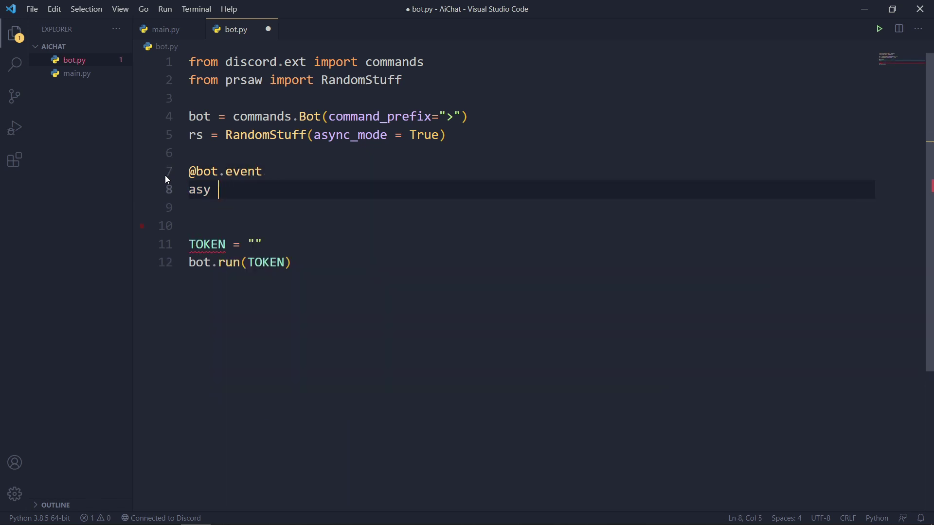
key(BackSpace)
text(nc def )
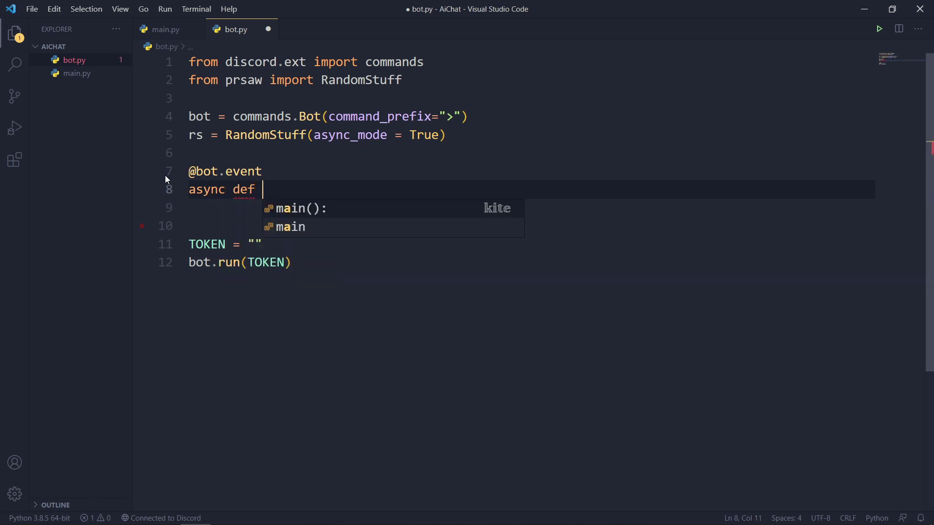
text(on_message)
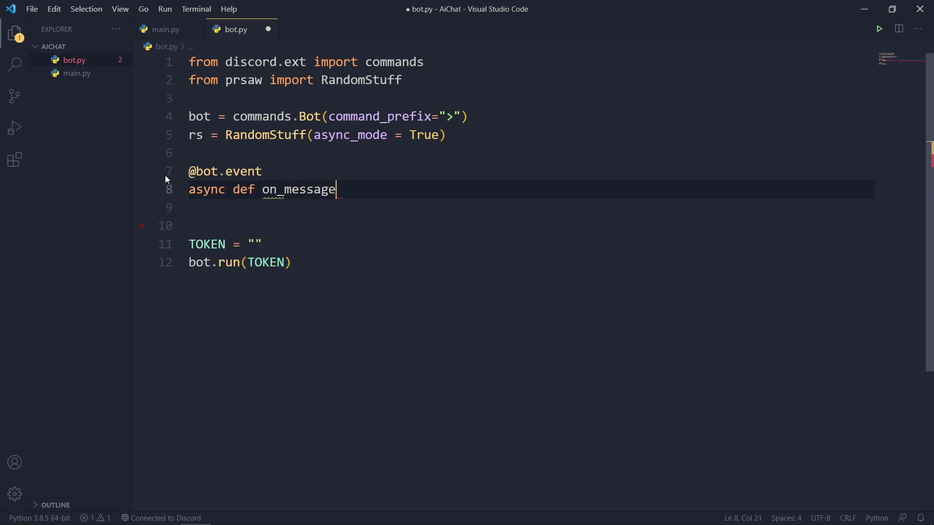
text((mes)
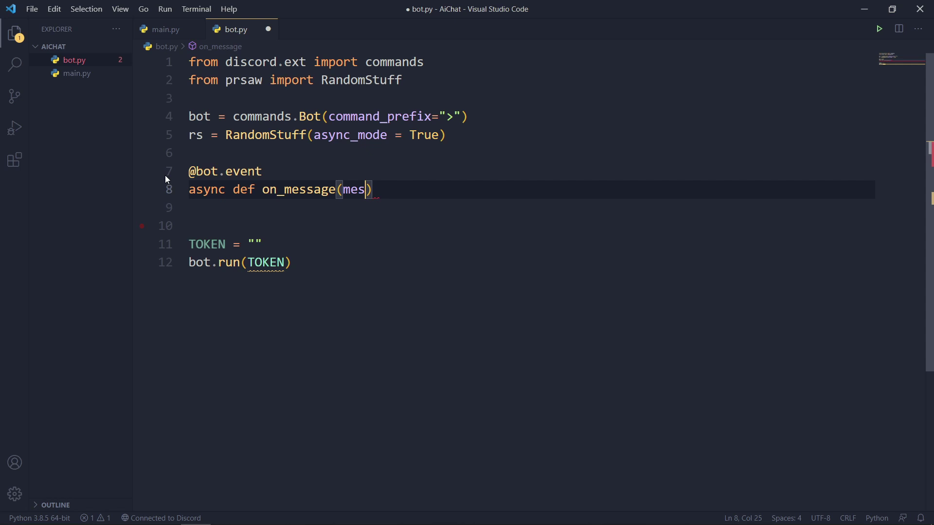
text(sage):)
key(Return)
text(a)
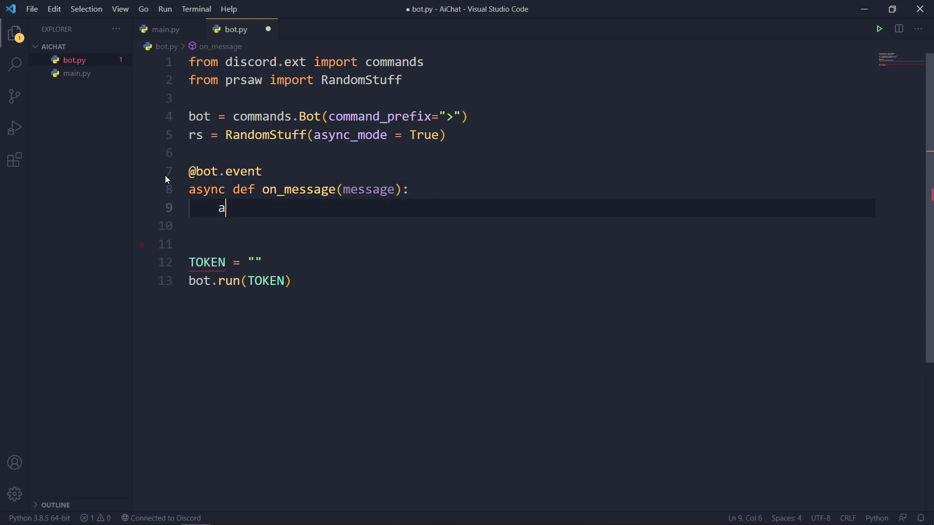
text(wait bo)
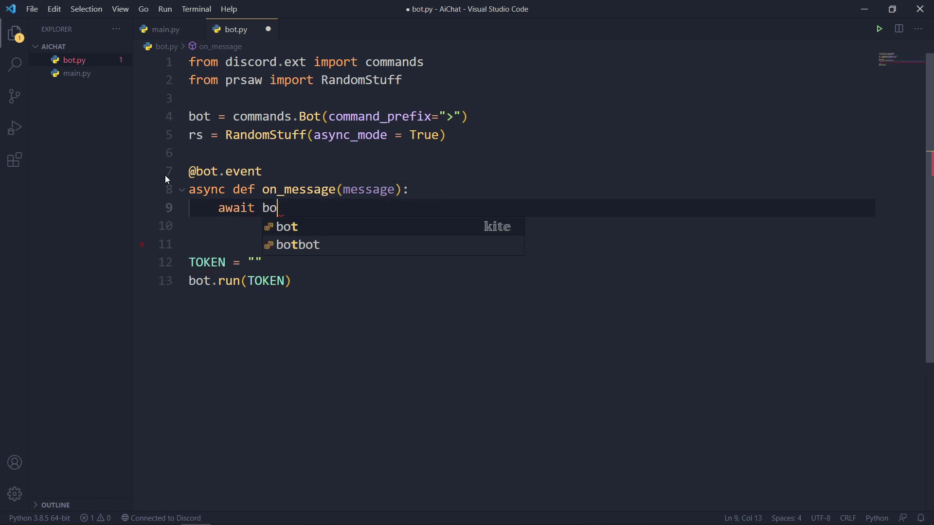
text(t.pr)
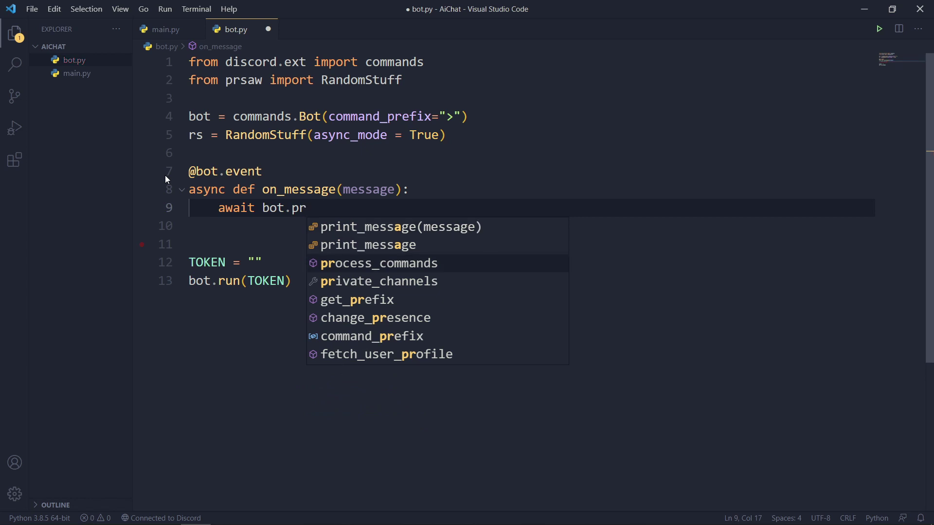
key(Tab)
text(( m)
key(BackSpace)
text(messag)
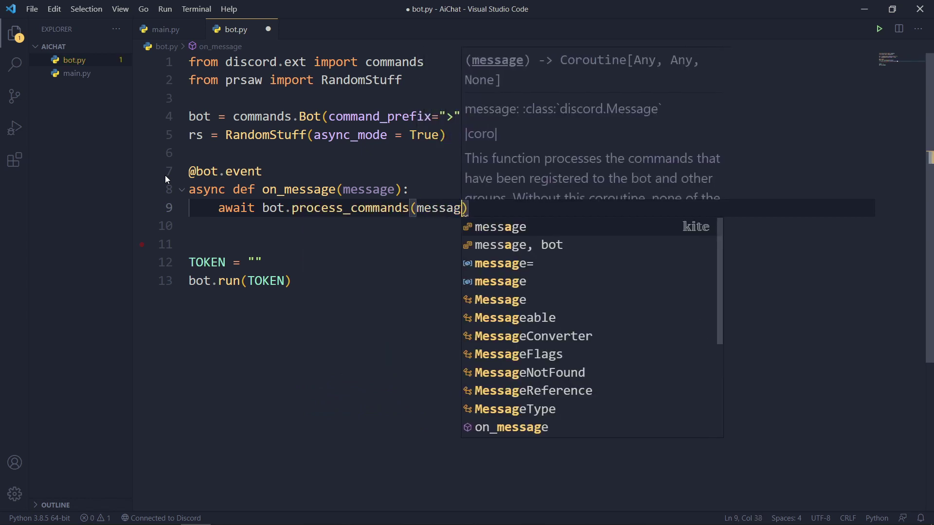
text(e)
- Save bot.py and open an indented blank line above the await call
key(Right)
key(Up)
key(End)
key(Return)
key(ctrl+s)
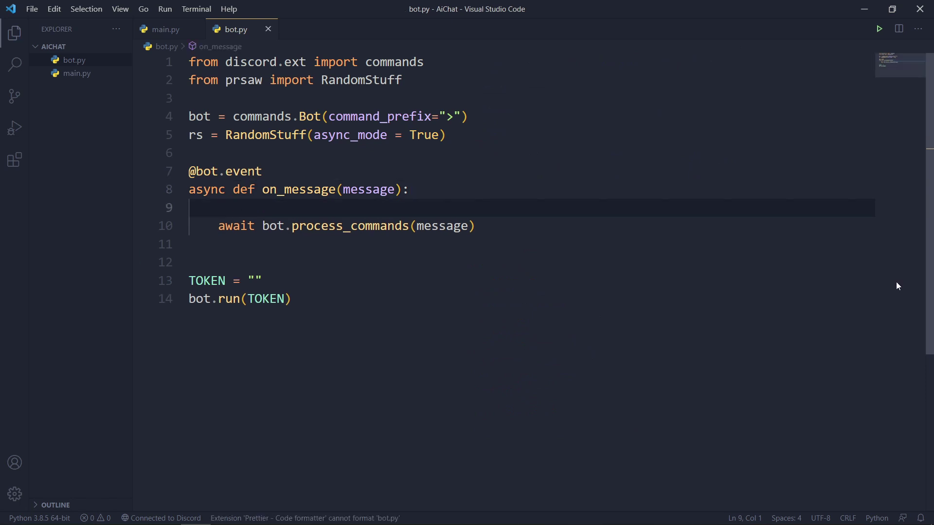
key(Return)
key(Return)
key(Up)
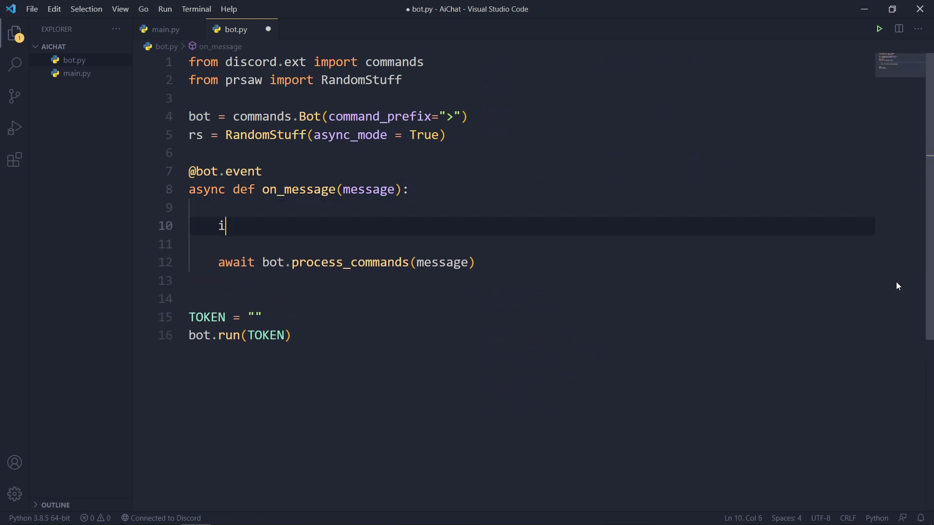
text(f message.cha)
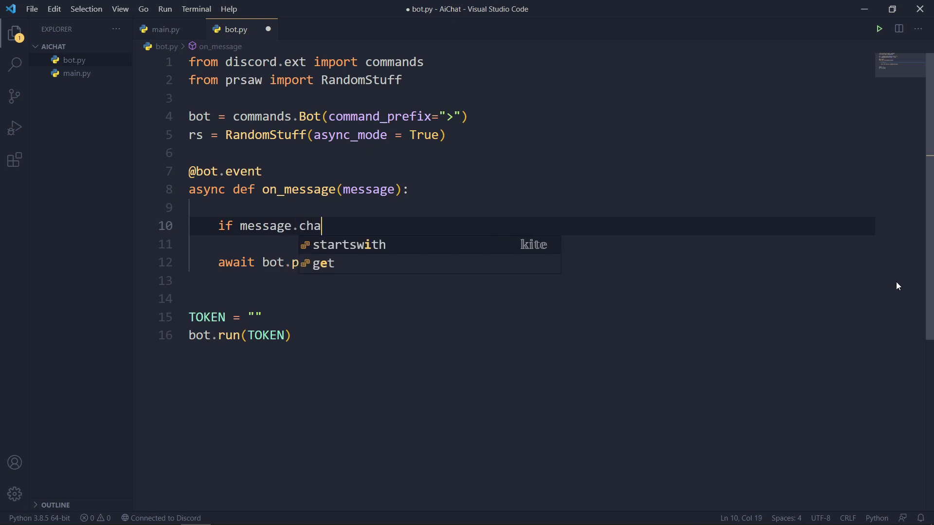
text(nnel.id ==)
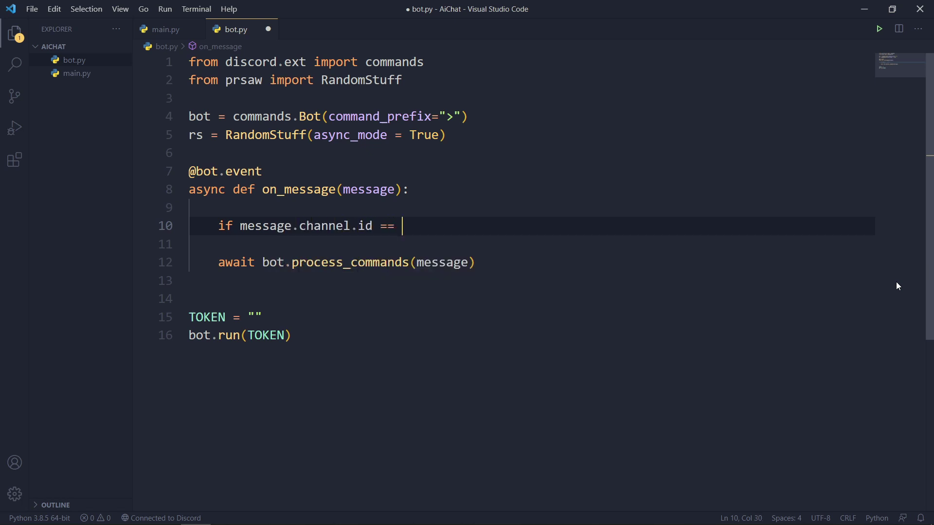
key(ctrl+v)
key(ctrl+z)
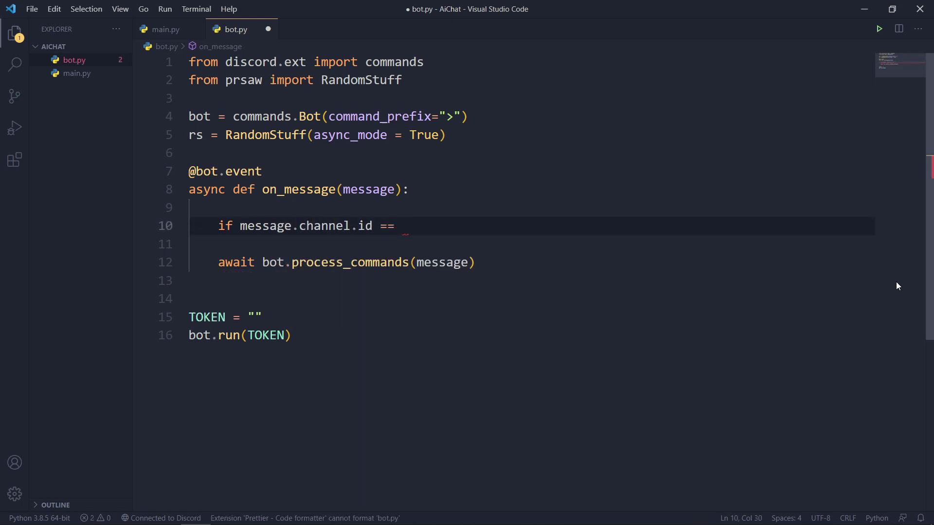
key(Down)
key(ctrl+v)
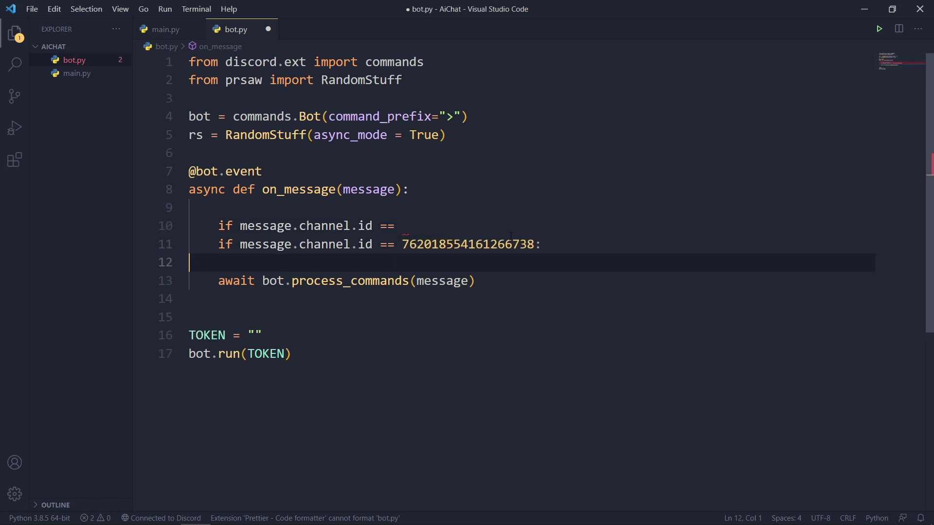
click(498, 234)
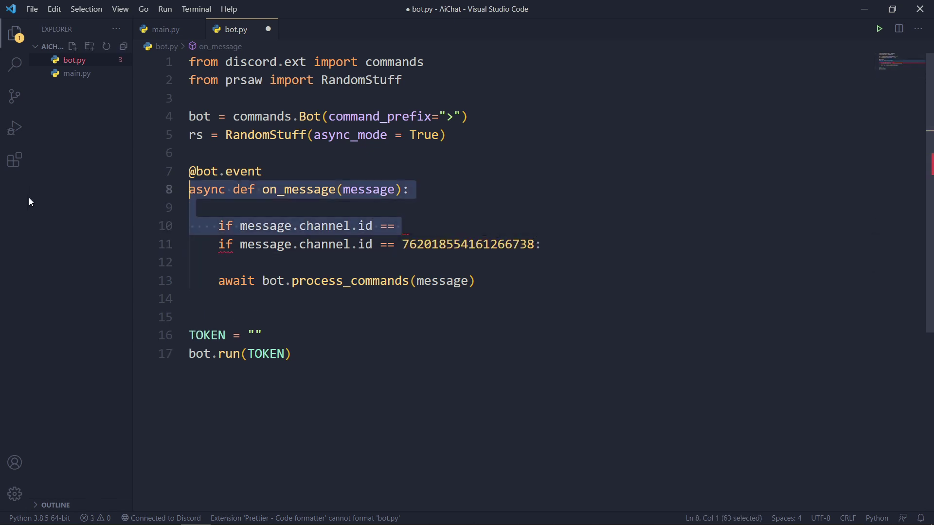
key(ctrl+z)
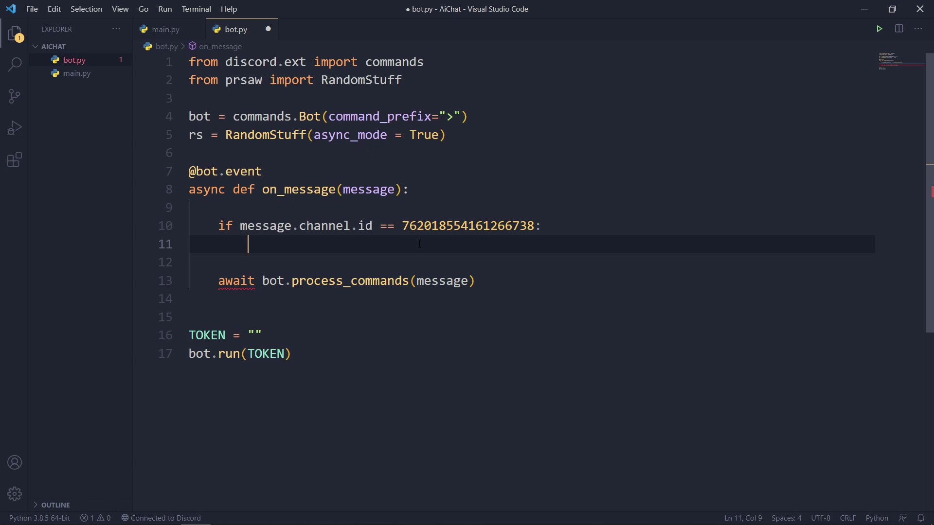
text(messa)
- Write response = rs.get_ai_response(message.content) on line 11
key(Tab)
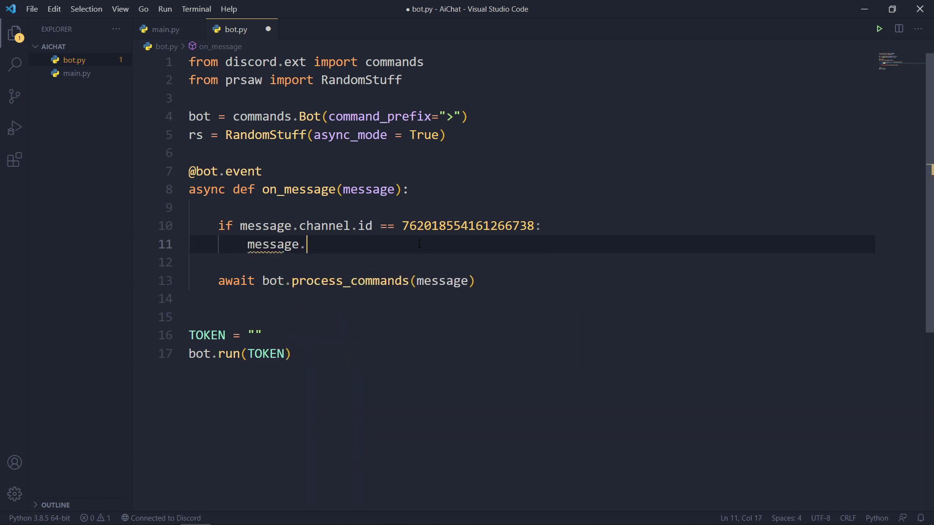
text(content)
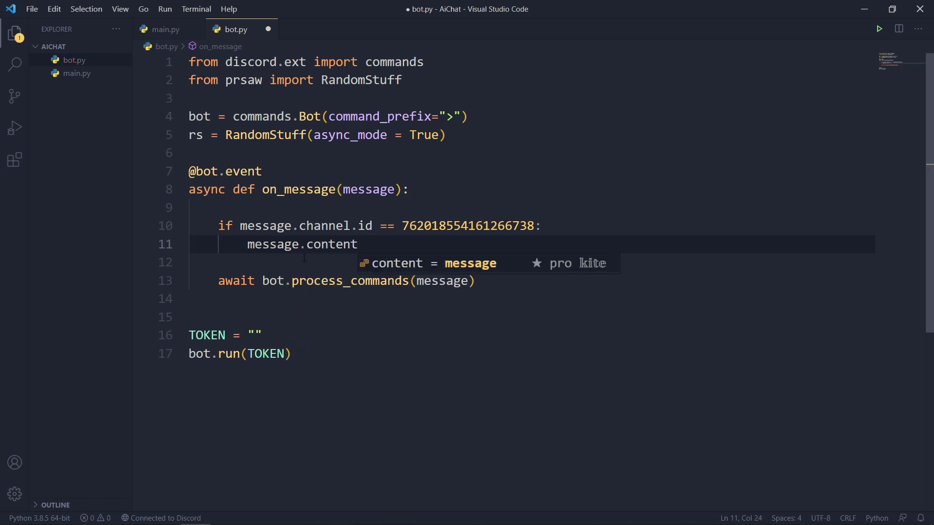
click(246, 248)
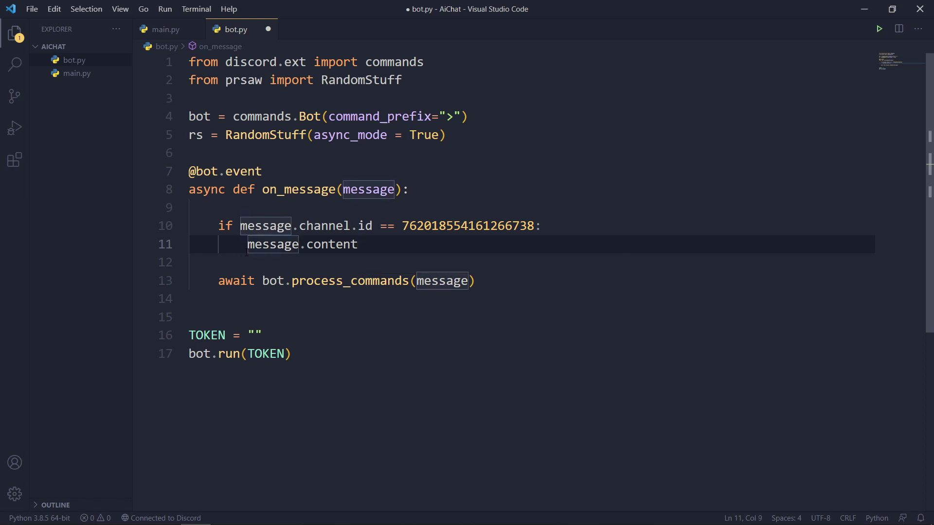
text(res.)
key(BackSpace)
key(BackSpace)
key(BackSpace)
key(BackSpace)
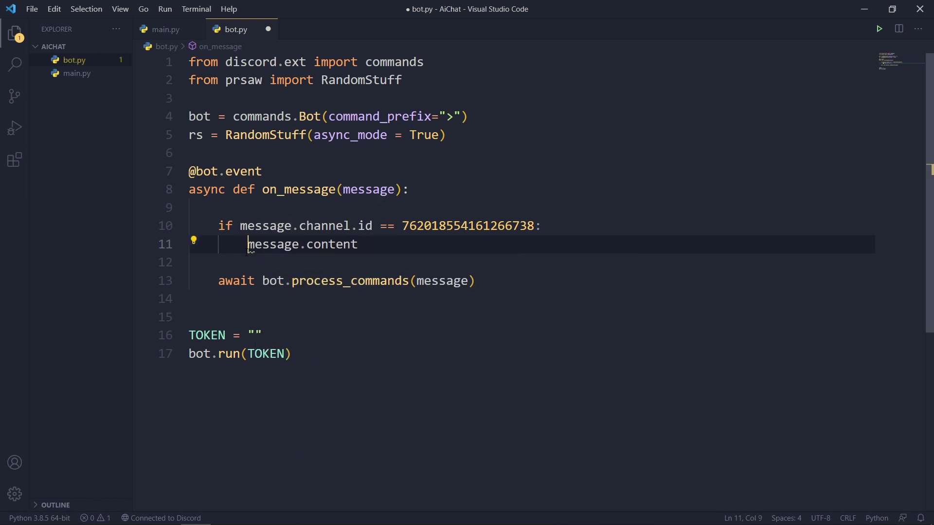
text(rs.)
key(Left)
text(ge)
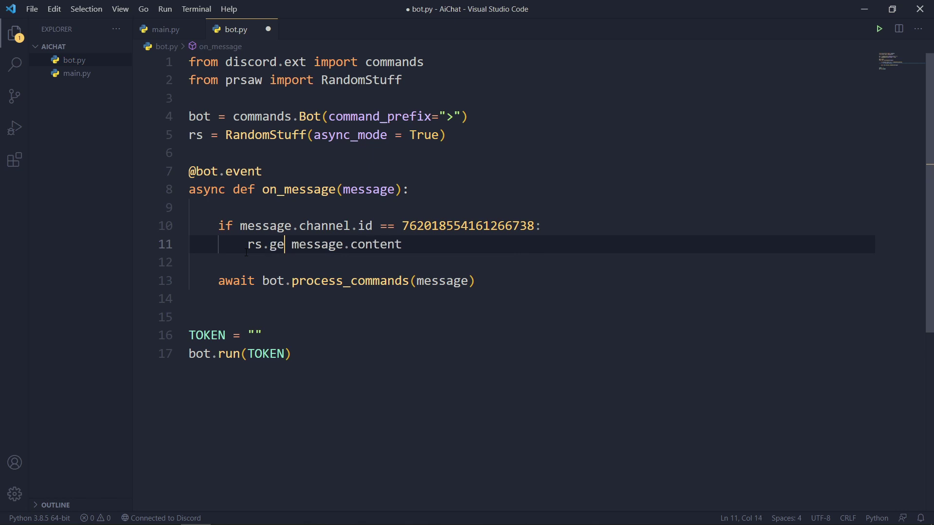
text(t_)
key(Tab)
text(()
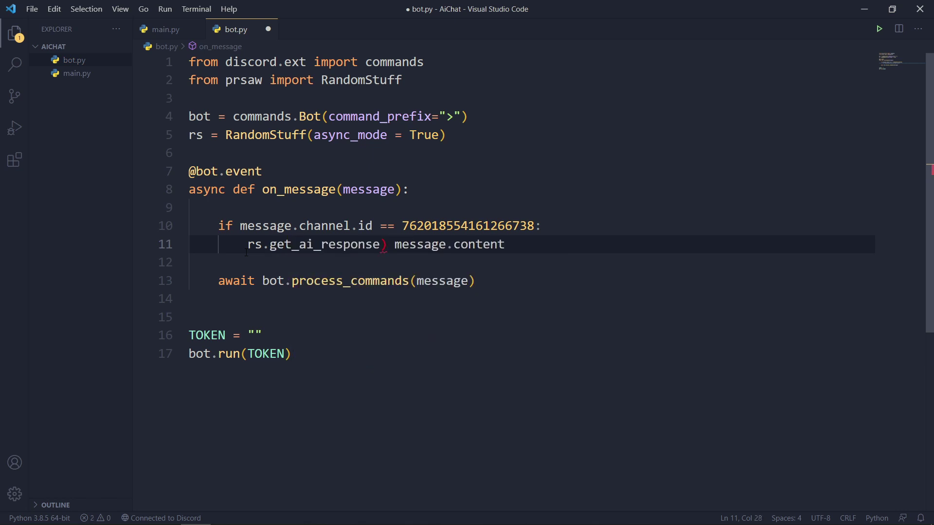
key(BackSpace)
text(()
key(Escape)
- Tidy line 11's spacing and start a new line in the if block for the reply
key(Delete)
key(Right)
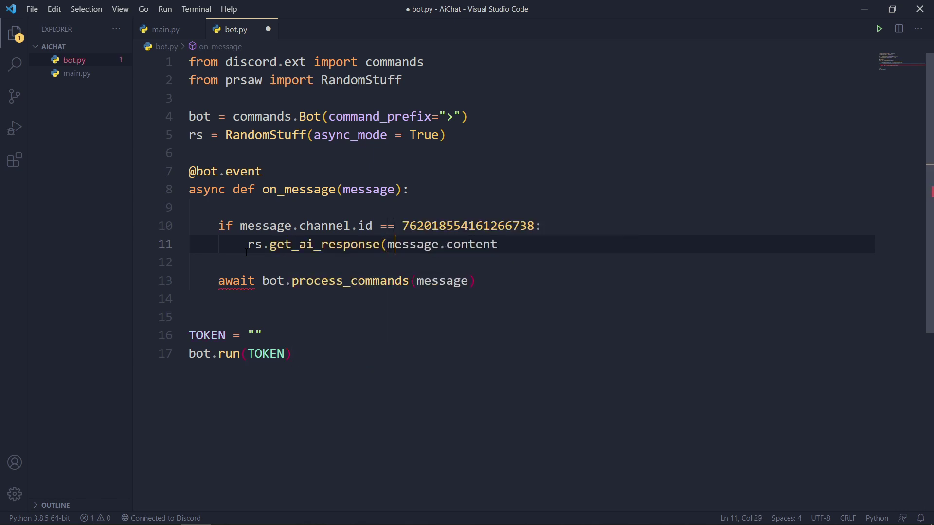
key(Down)
key(Up)
key(End)
text())
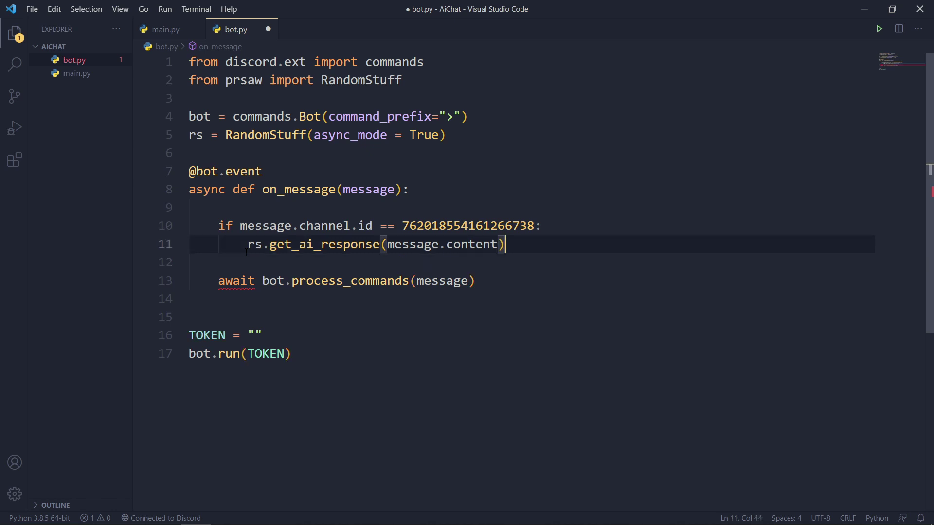
key(Left)
key(Left)
key(Left)
key(Left)
key(Home)
text(response )
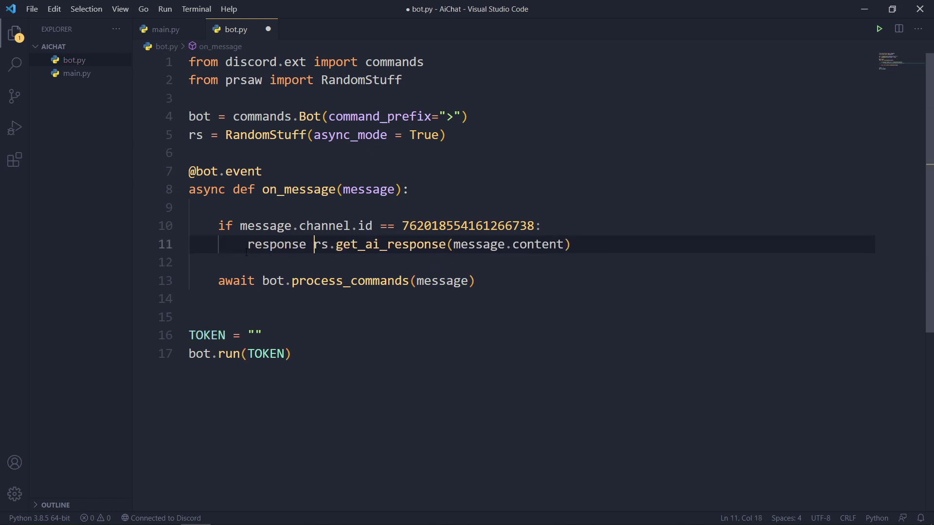
text(=)
key(End)
key(Return)
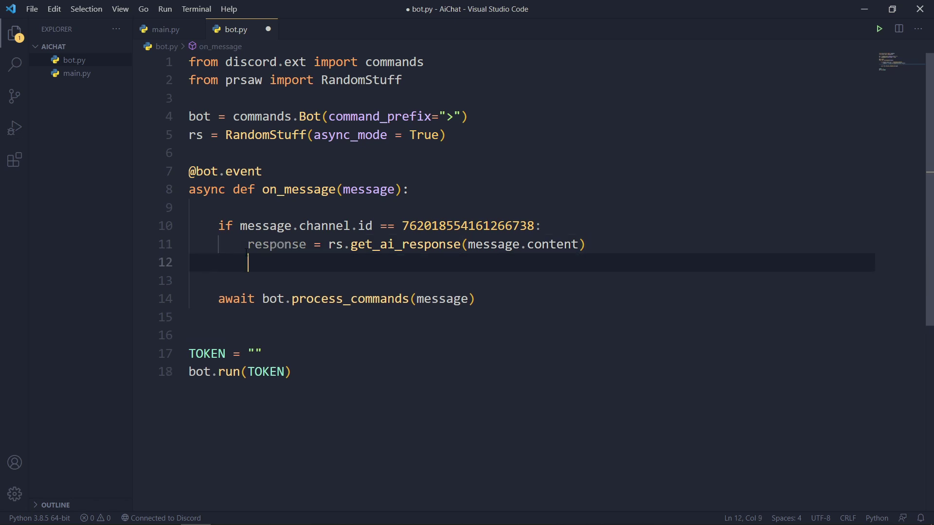
text(await mes)
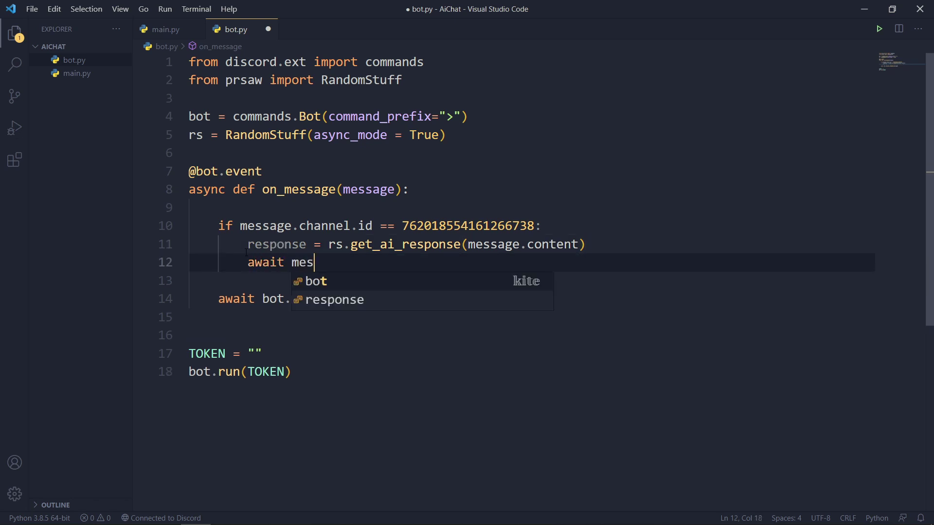
text(sage.reply()
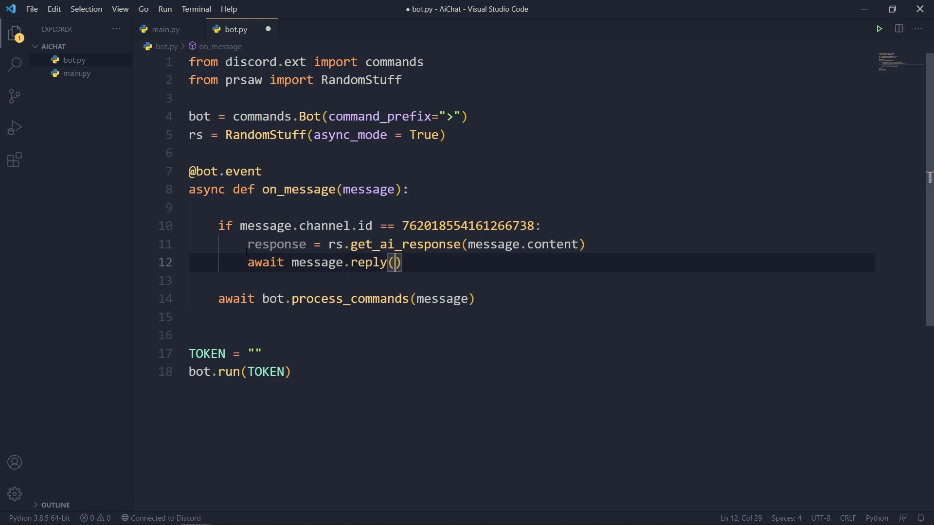
text(response)
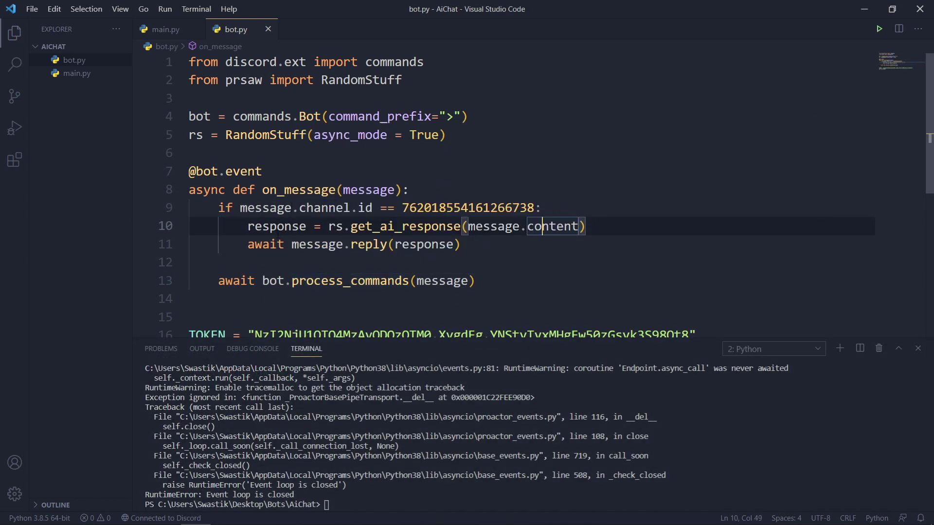
- Change line 10 to response = await rs.get_ai_response(message.content)
click(328, 226)
text(aw)
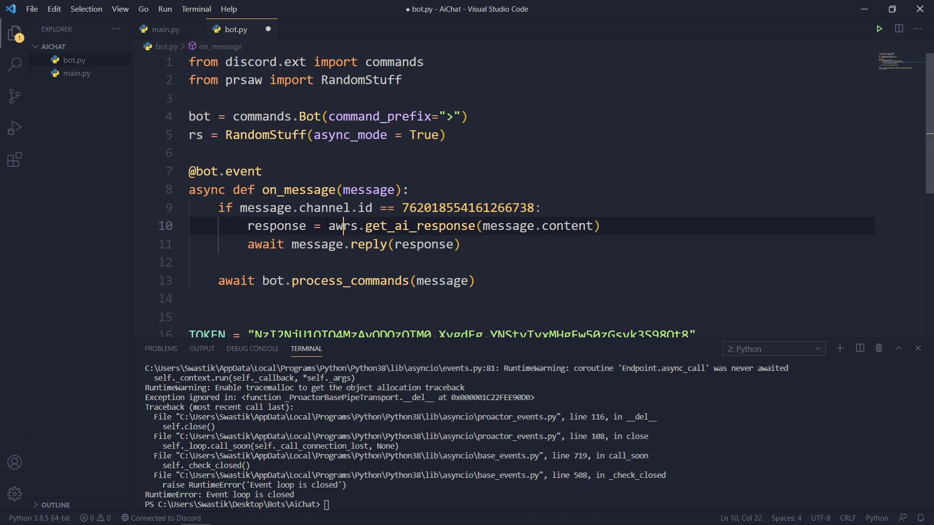
text(ait)
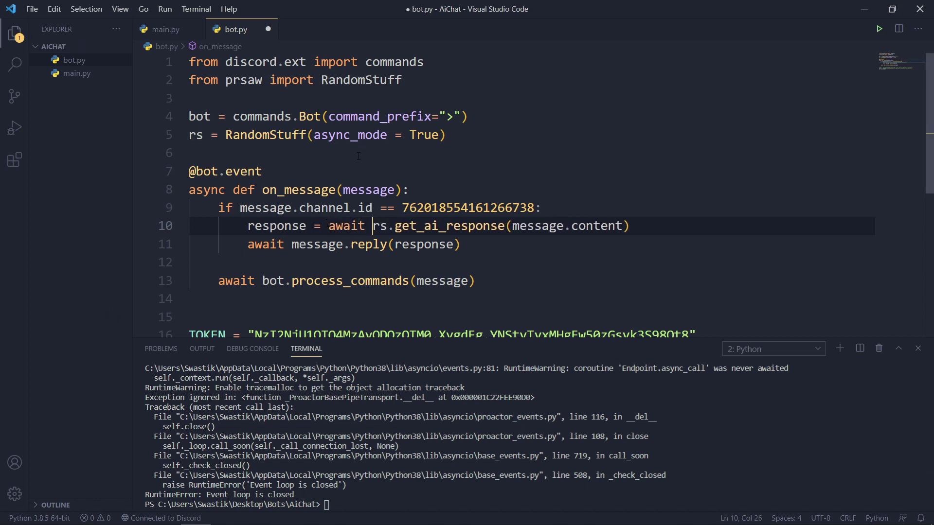
click(453, 190)
key(Return)
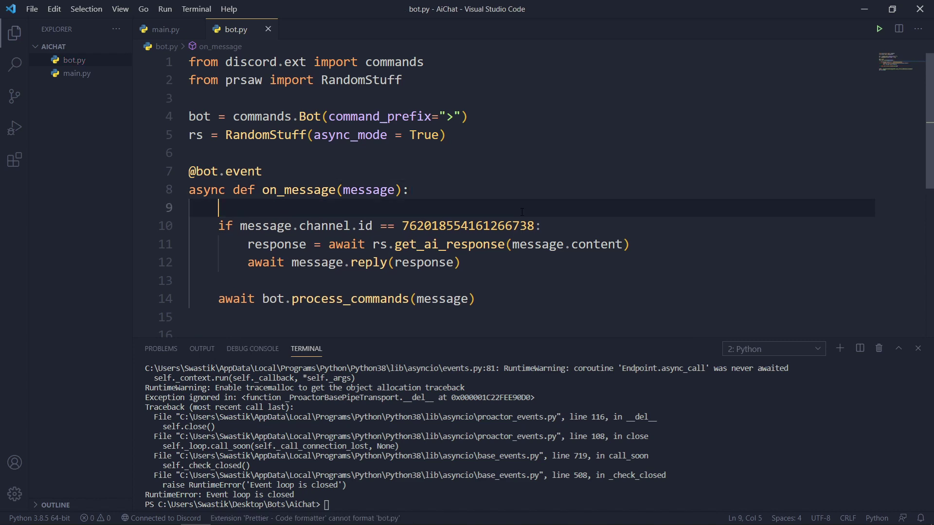
text(if bot)
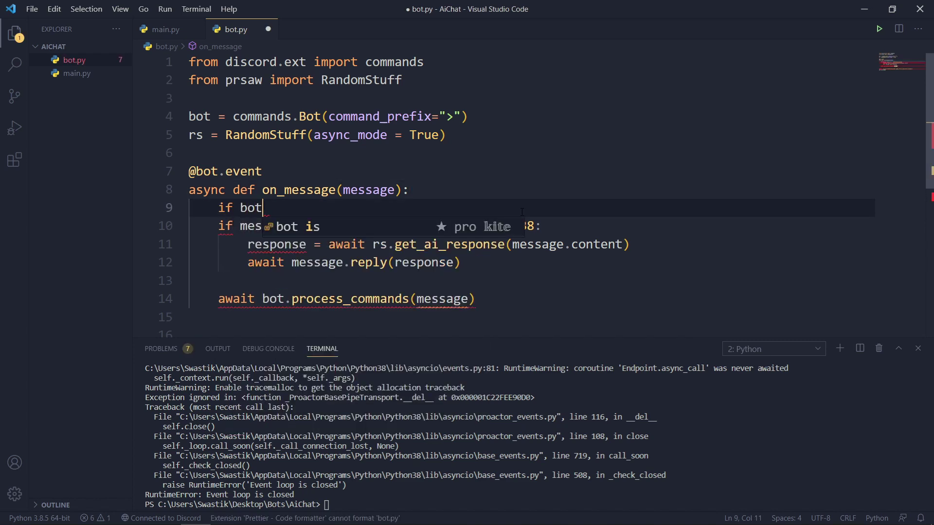
text(.)
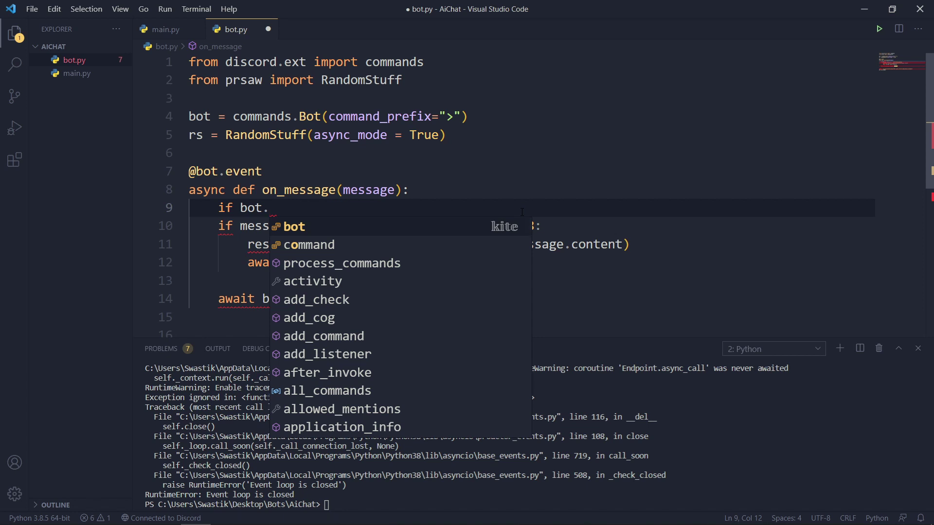
text(user == mess)
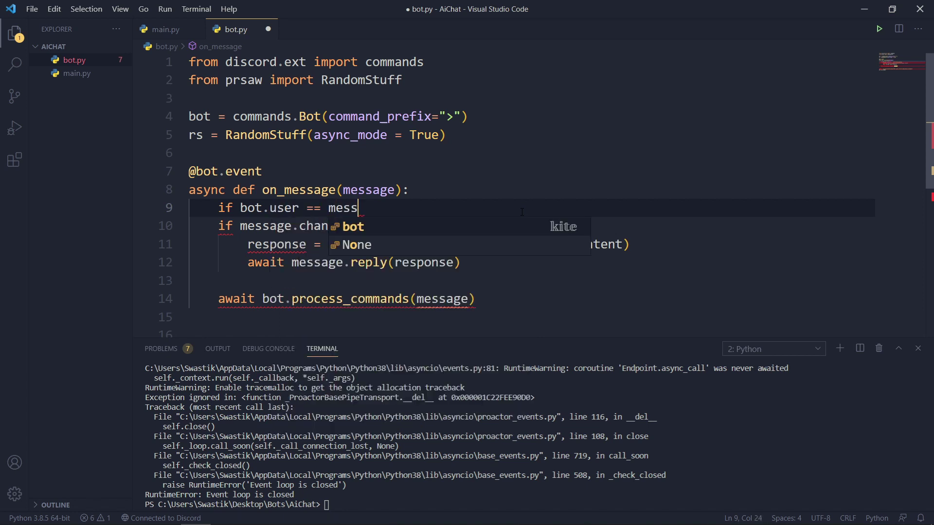
text(age.author:)
- Add 'if bot.user == message.author: return' at the top of on_message and save bot.py
key(Return)
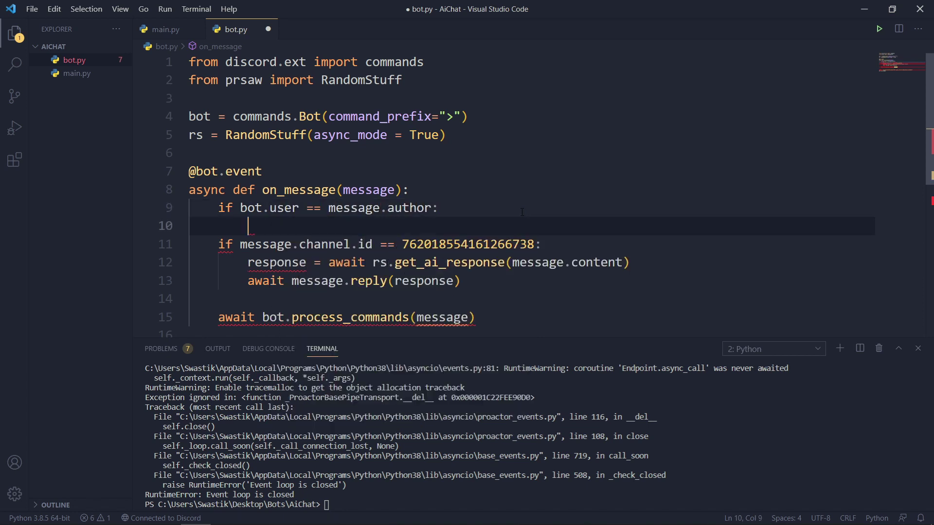
text(return)
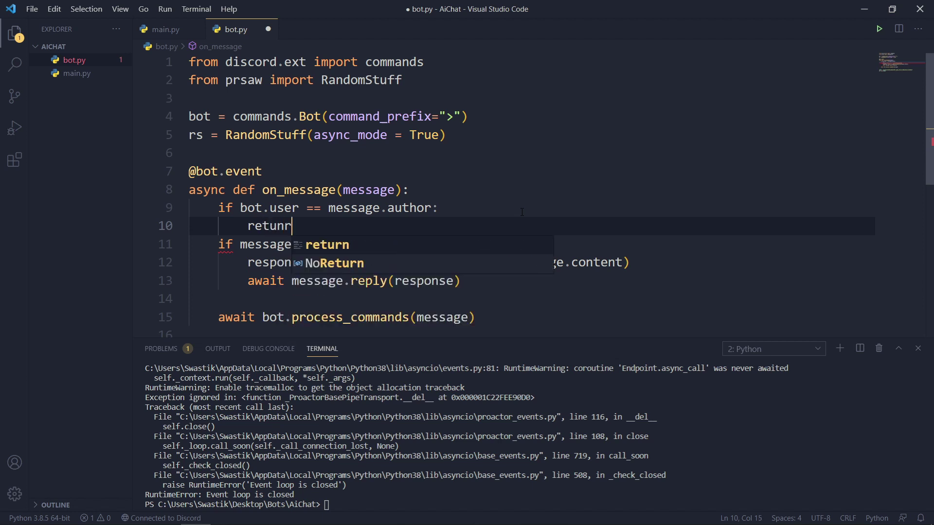
key(BackSpace)
text(n)
click(511, 190)
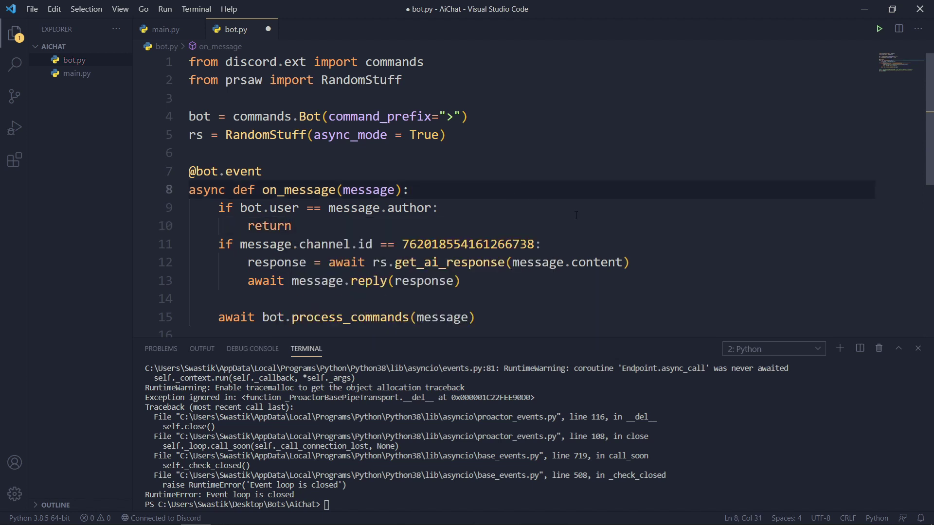
key(Down)
key(Down)
key(Return)
key(ctrl+s)
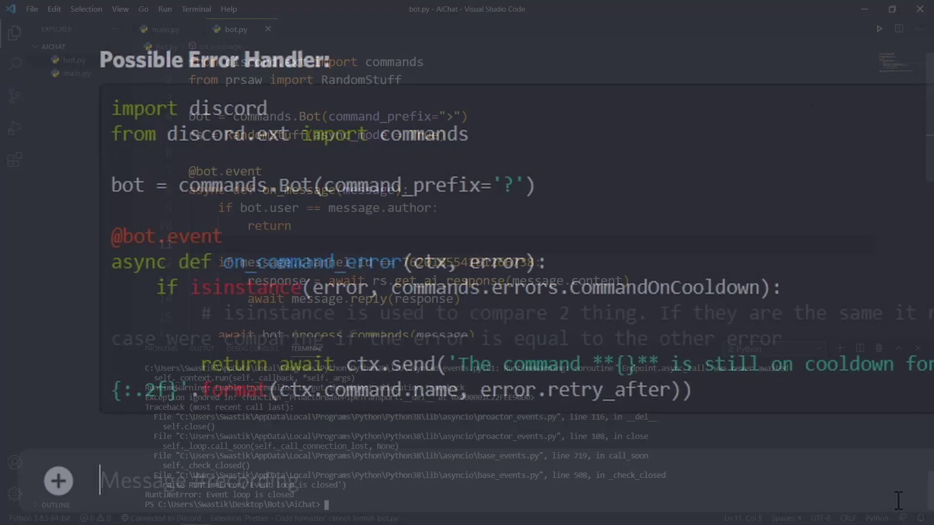
text(how are yo)
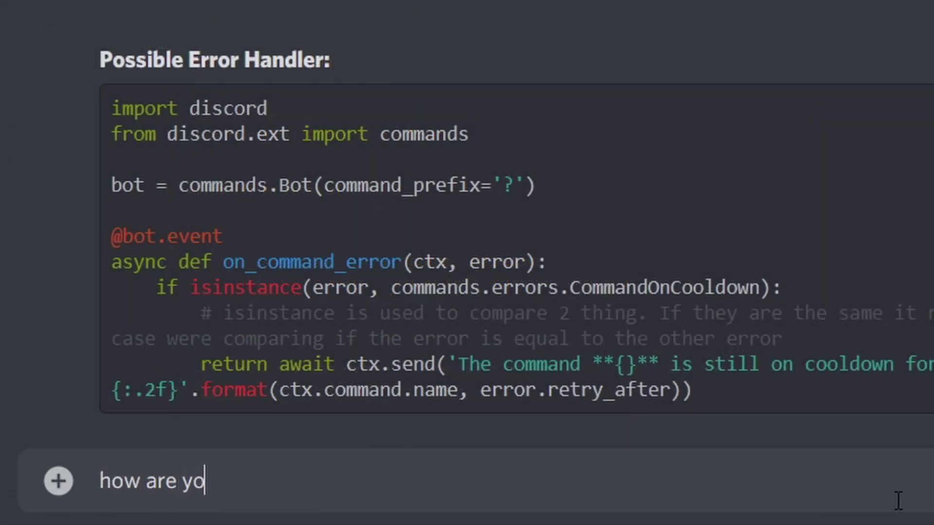
text(u)
- Send 'how are you' and a follow-up question in #recording to test the bot's replies
key(Return)
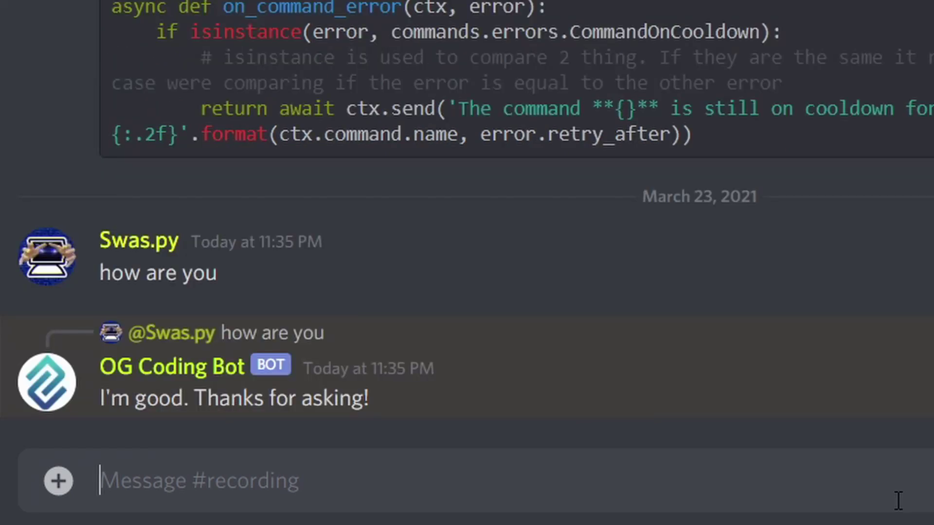
text(what do you like )
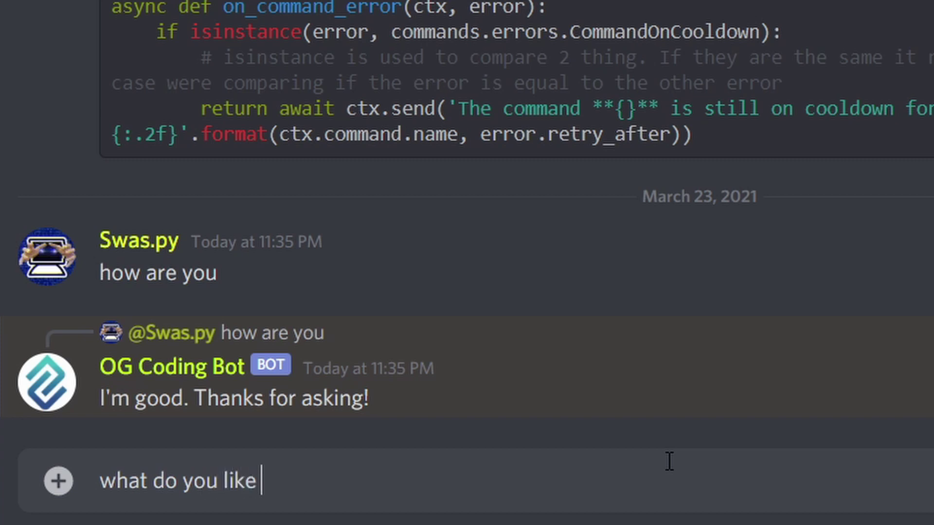
text(do to)
key(Return)
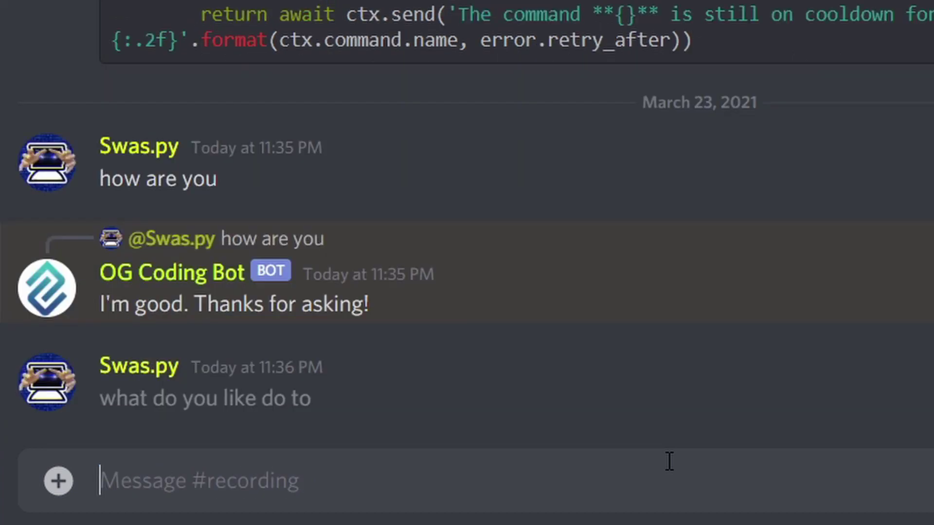